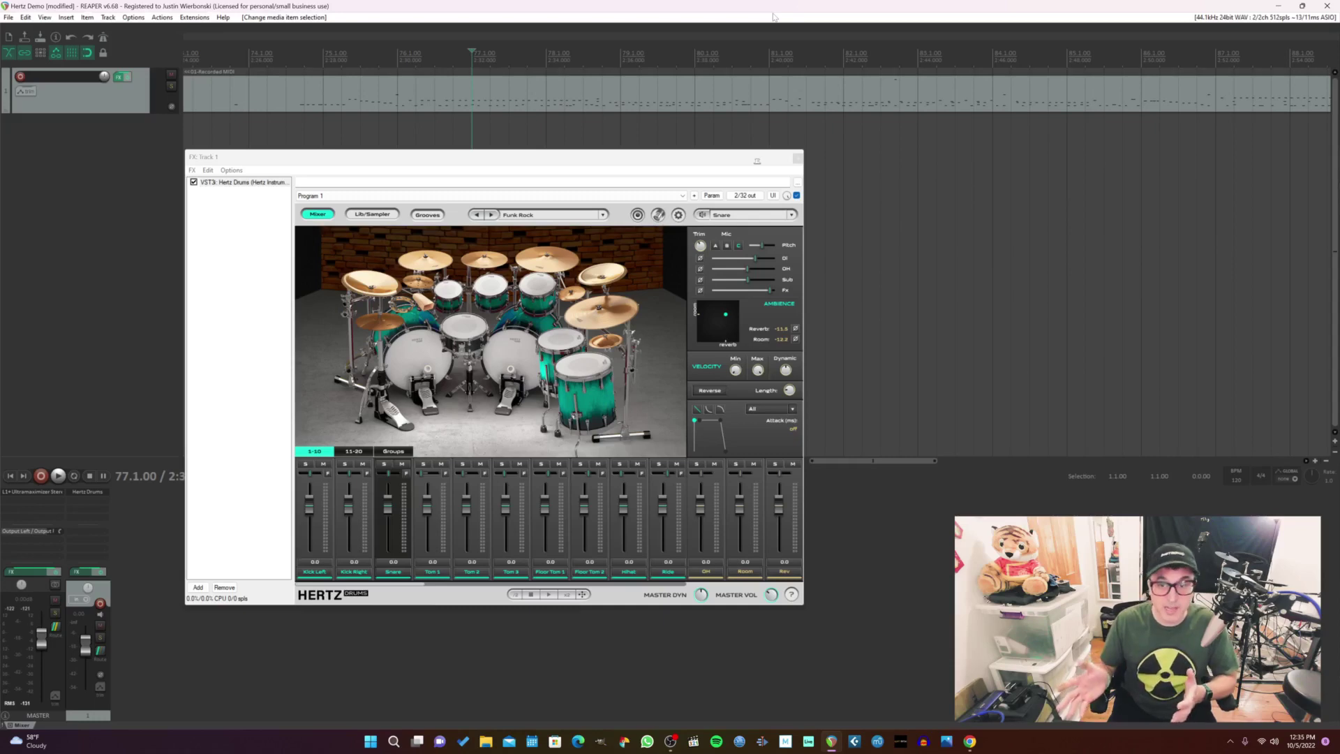
Switch to the browser and review the Hertz Drums plugin page, its related packs and the Hertz Drums MINI Bundle page
key("alt+Tab")
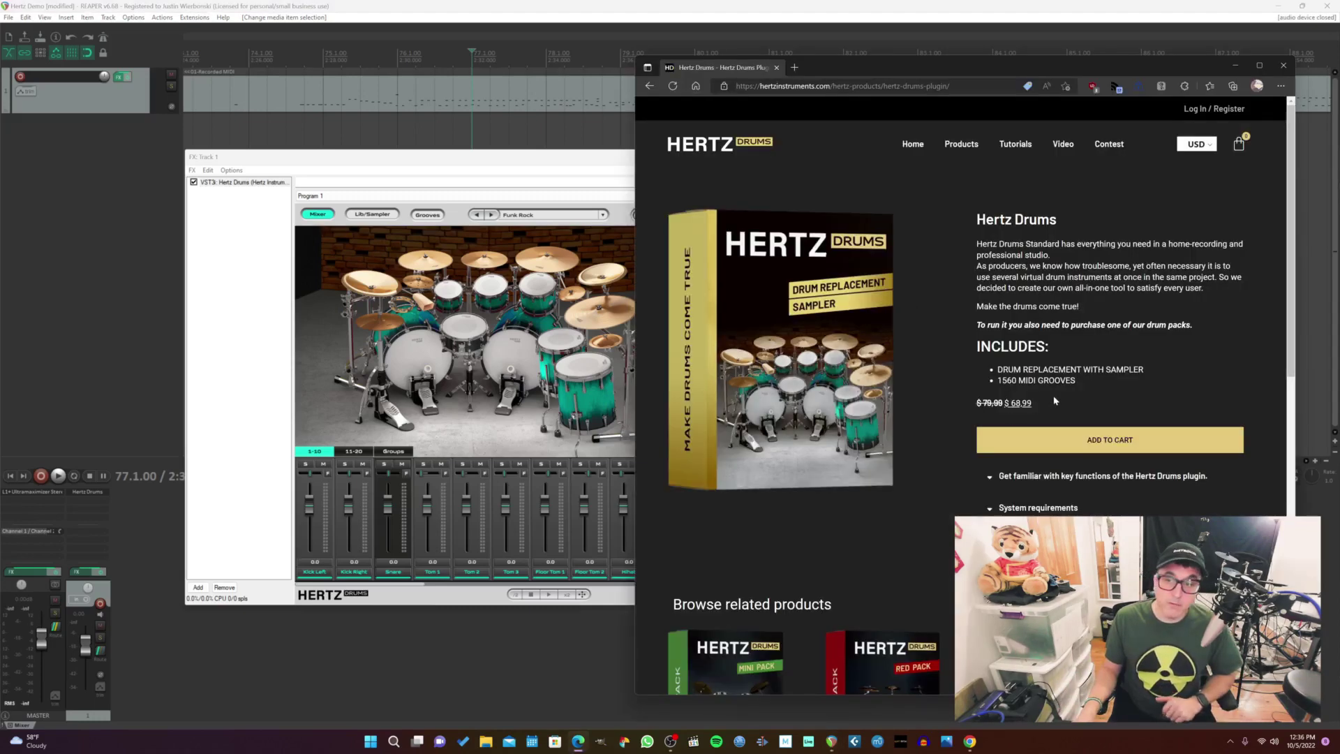
scroll(1054, 401, "down", 6)
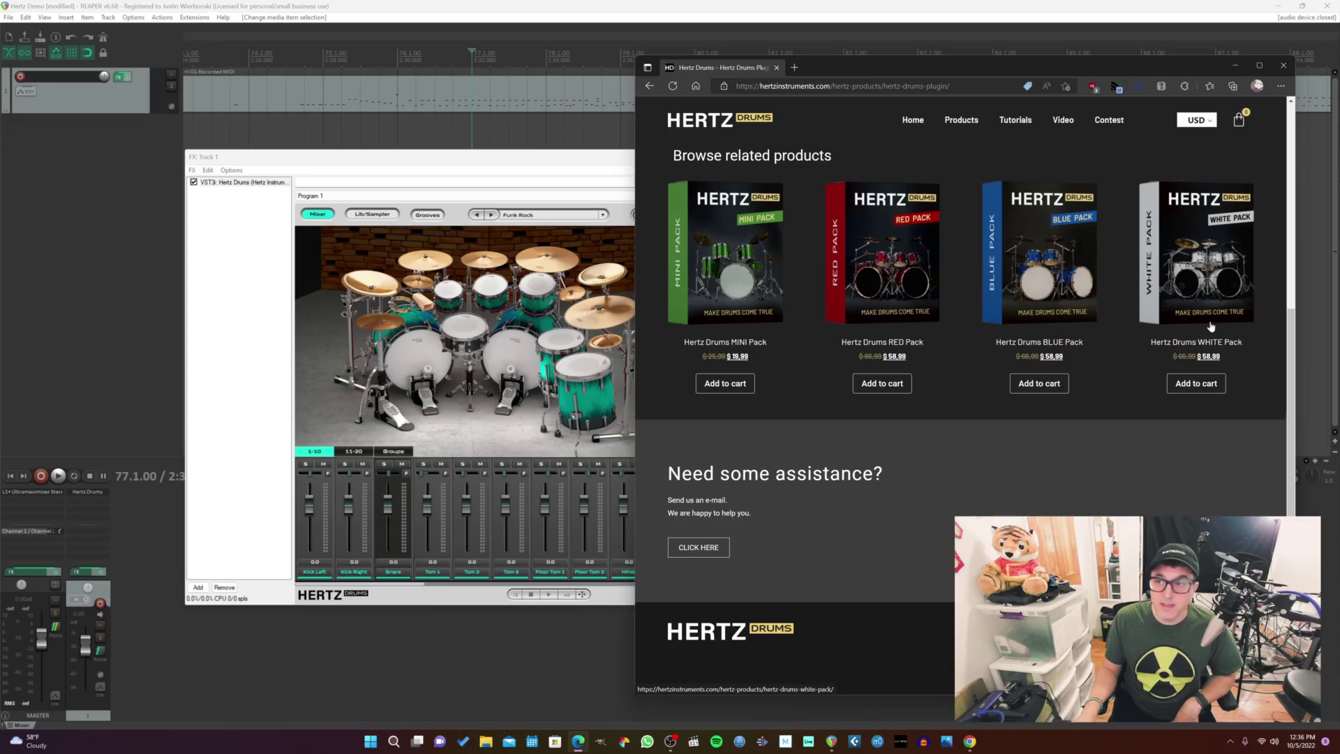
scroll(1169, 405, "down", 1)
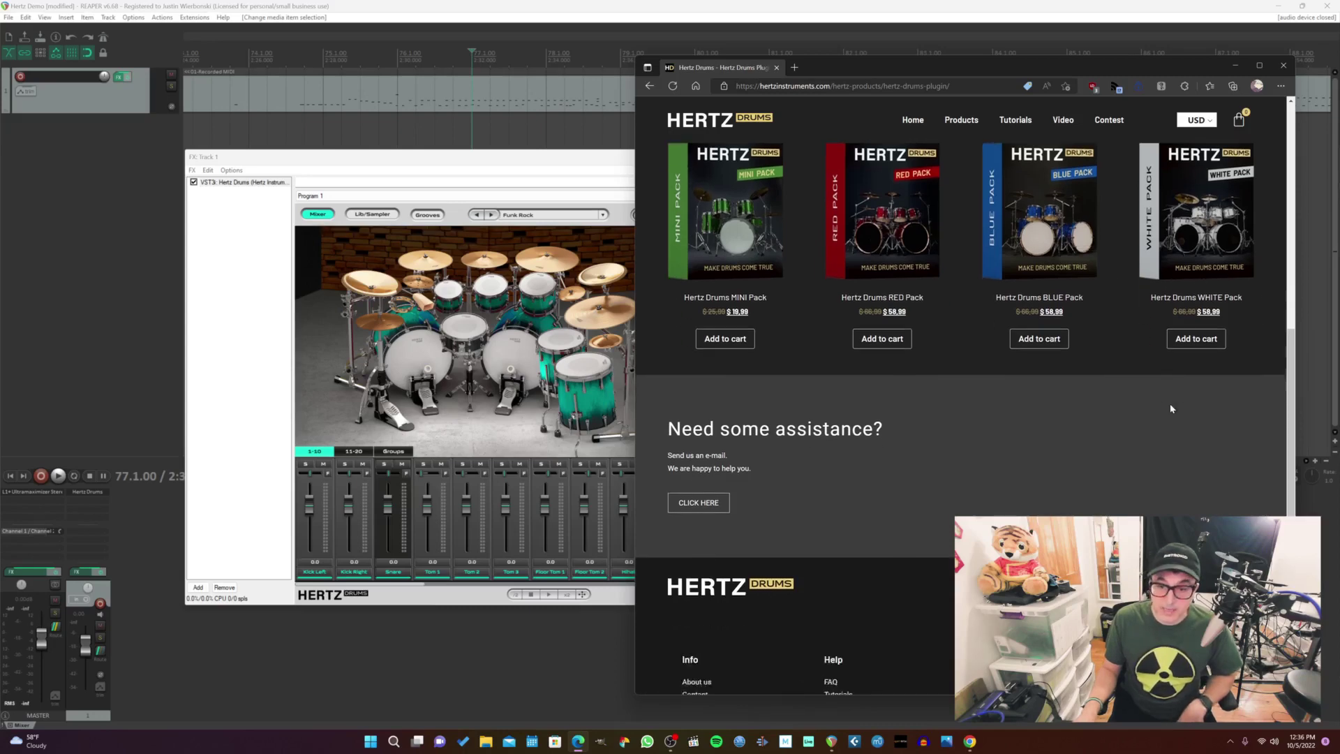
scroll(1172, 409, "up", 8)
left_click(962, 144)
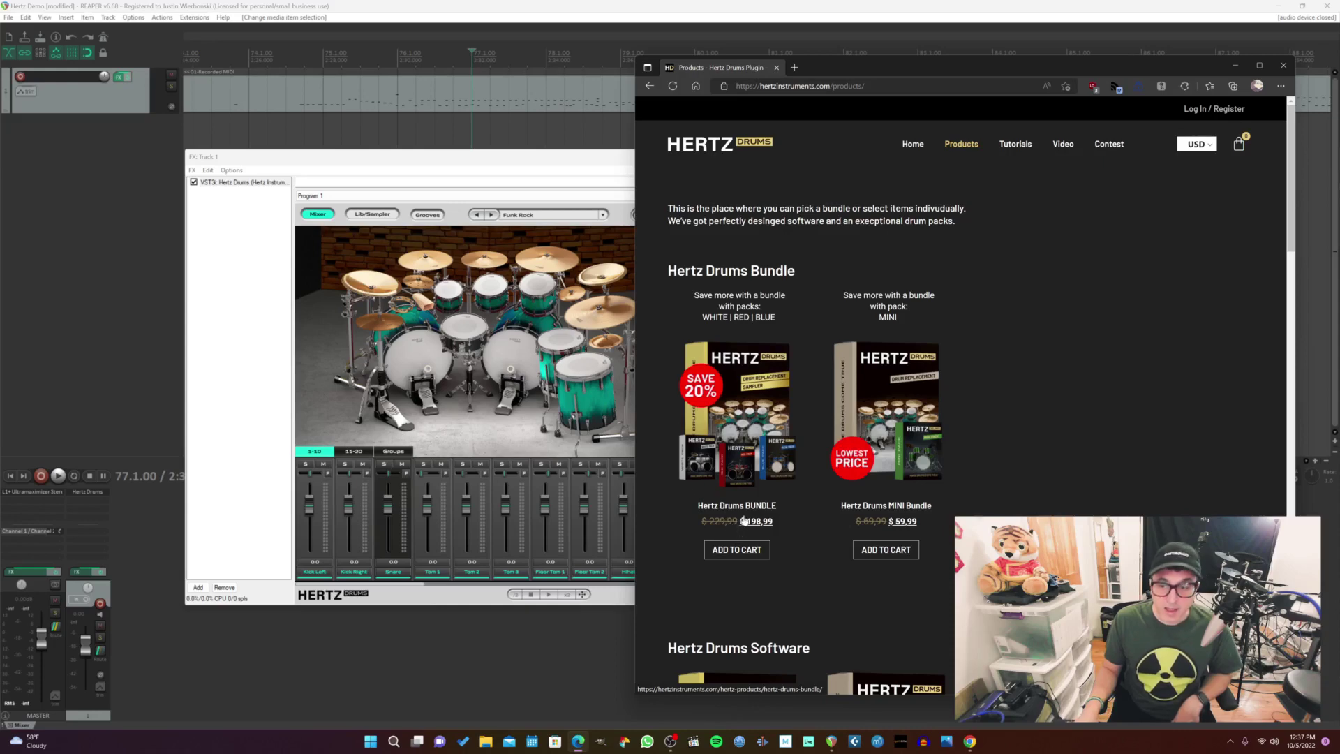
left_click(900, 425)
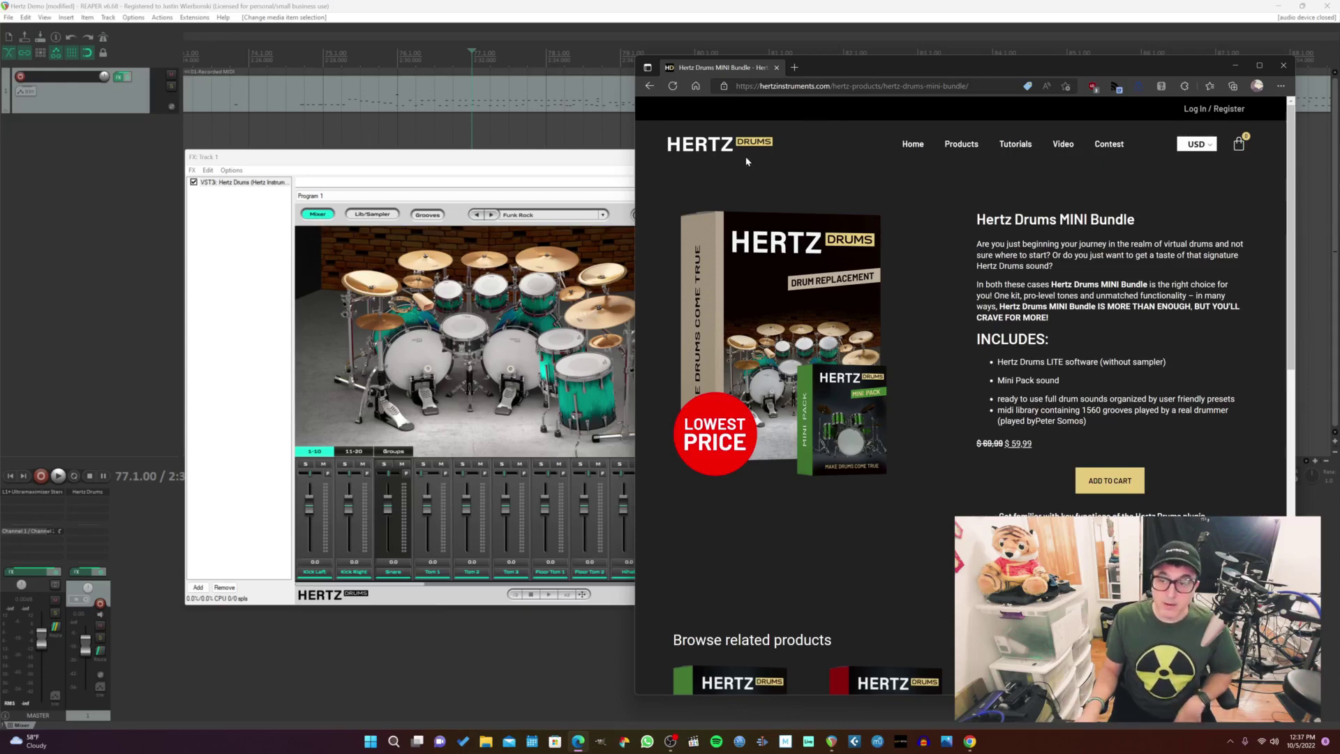
Return to the Hertz Drums window in REAPER and look through mixer channels 11-20, the Groups channels and channels 1-10
left_click(526, 168)
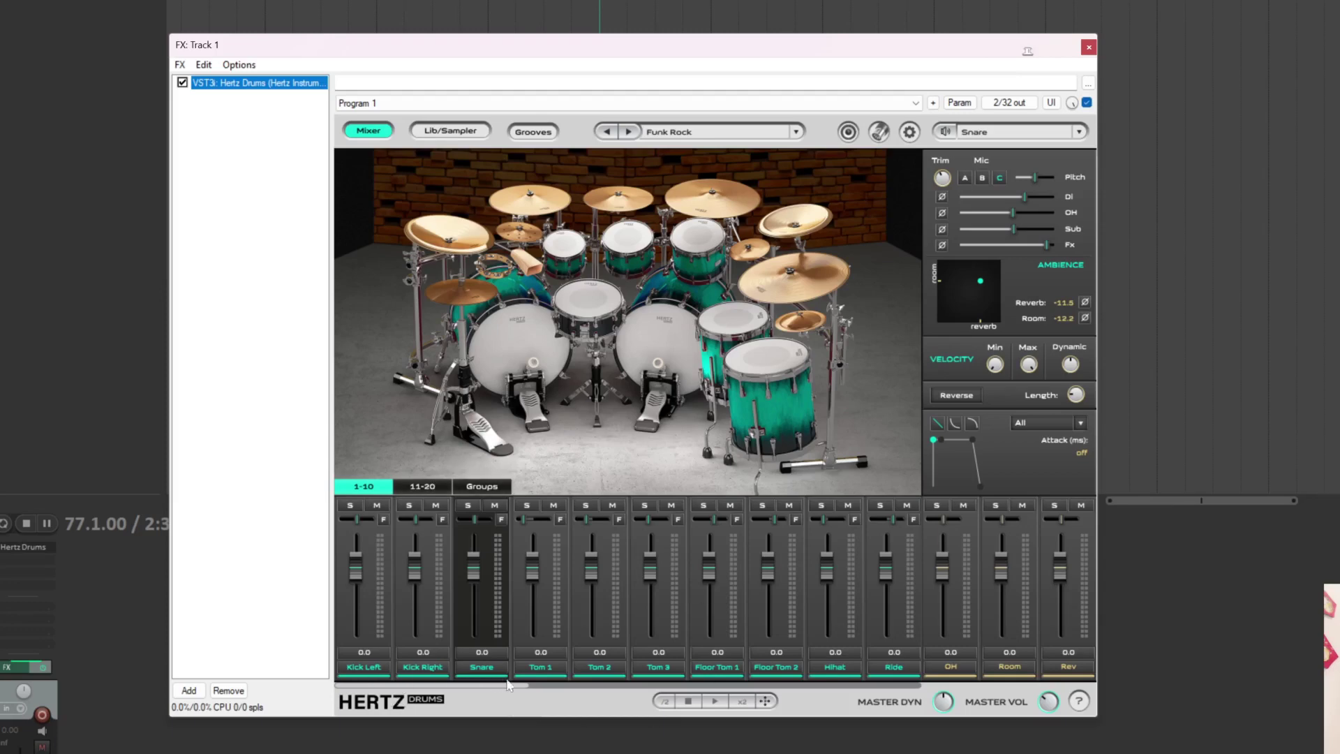
left_click_drag(520, 691, 889, 675)
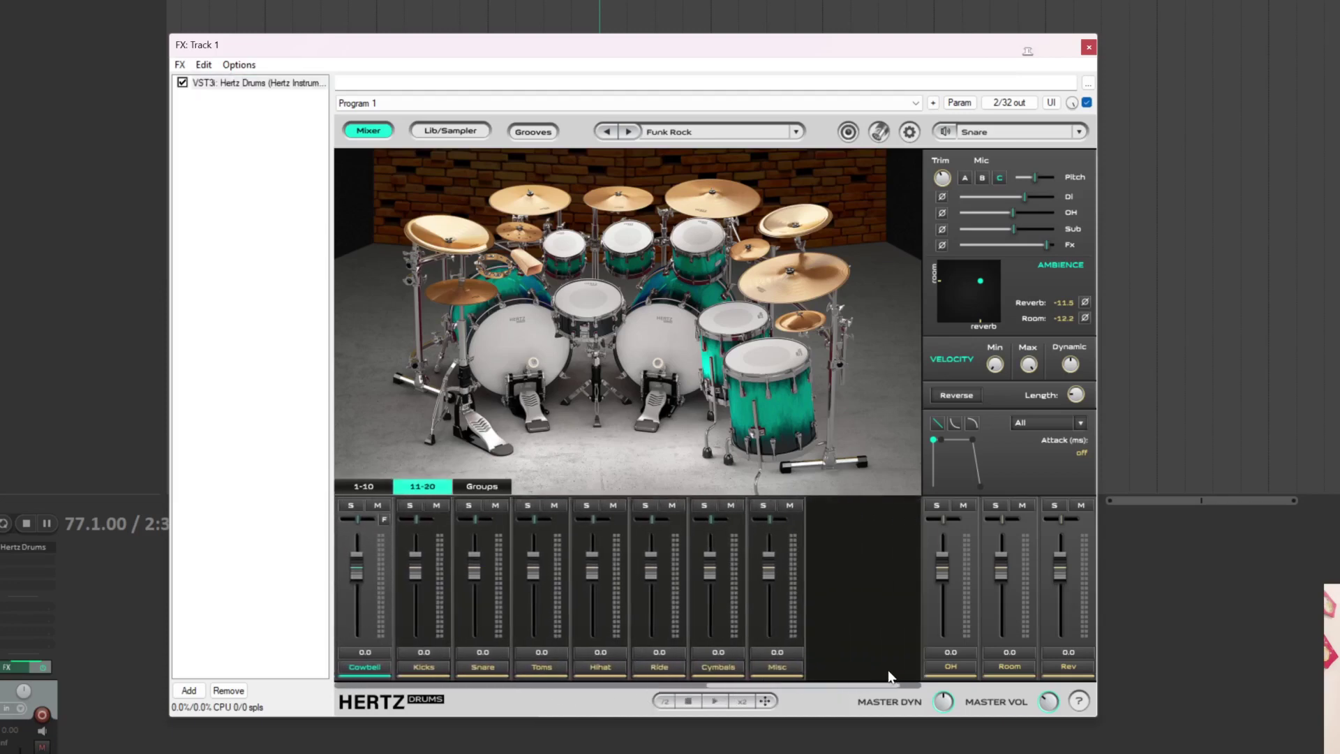
left_click(501, 486)
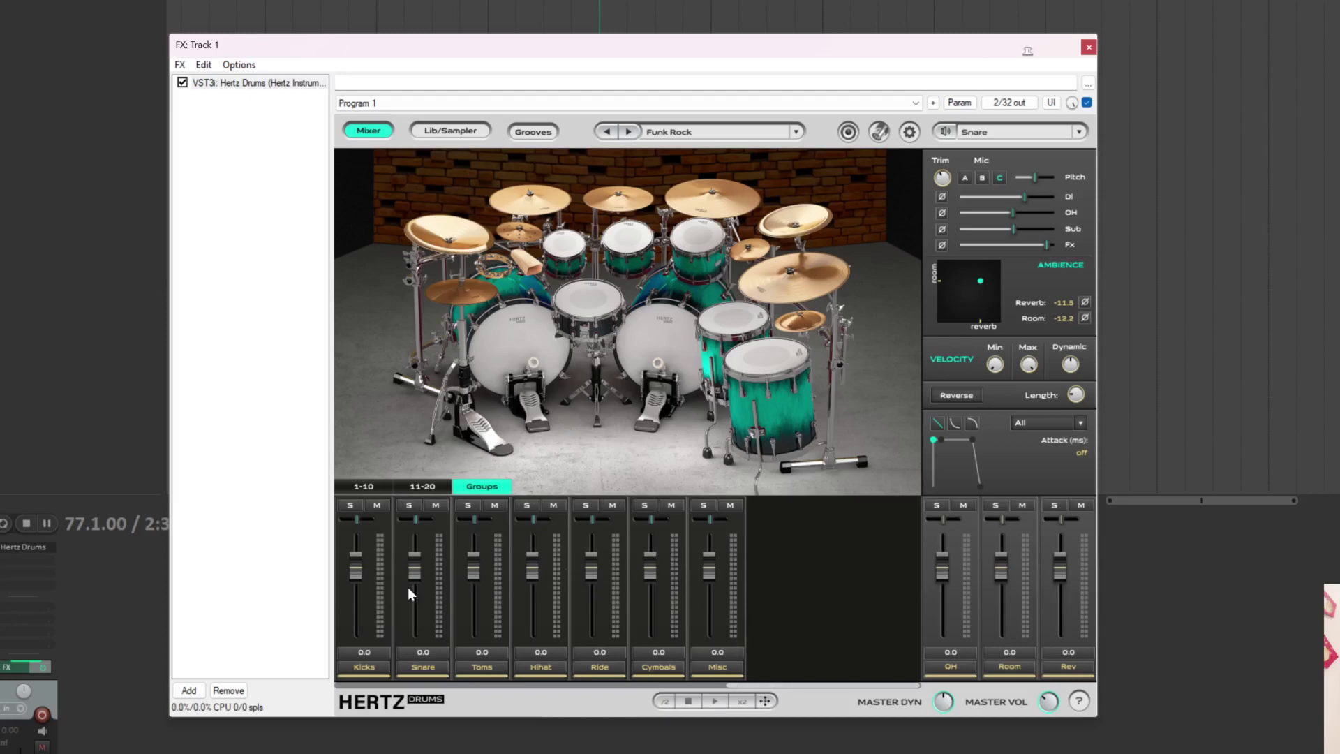
left_click(416, 488)
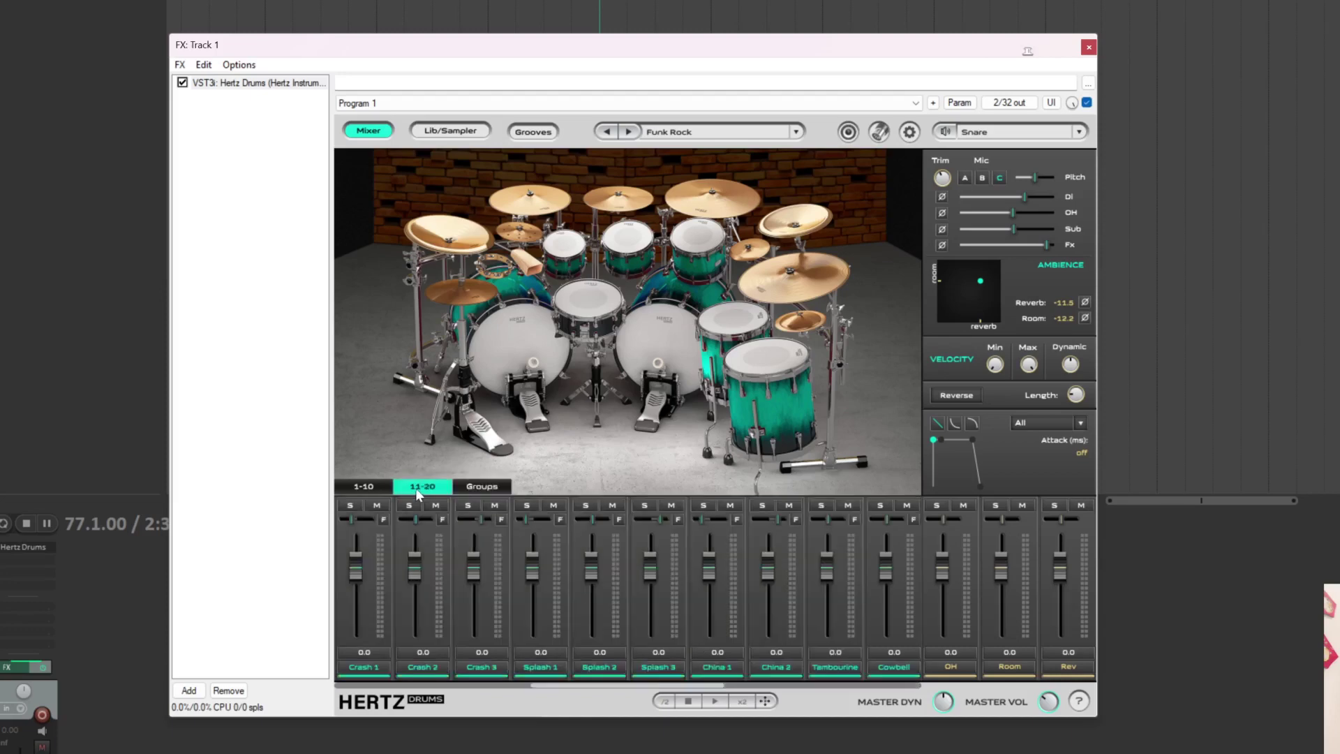
left_click(375, 488)
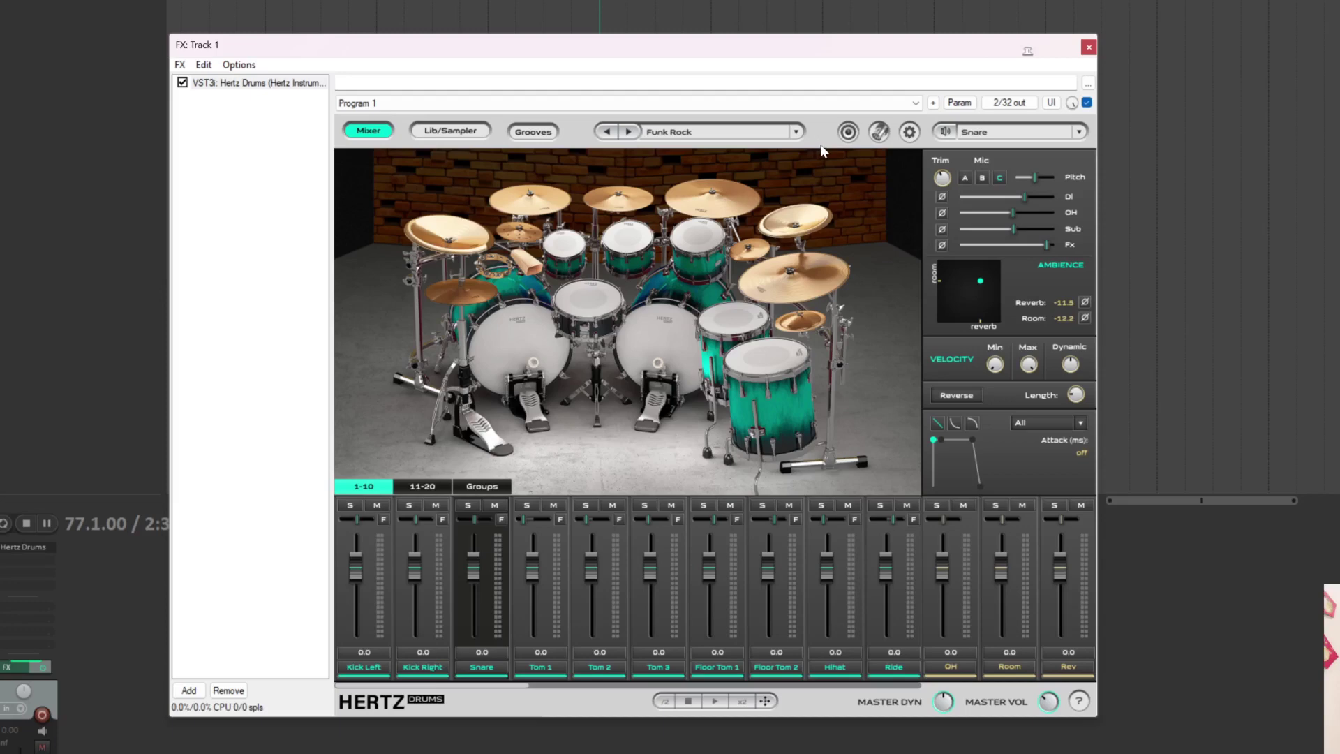
Open the MIDI mapping settings and examine the notes assigned to the snare's articulations
left_click(879, 133)
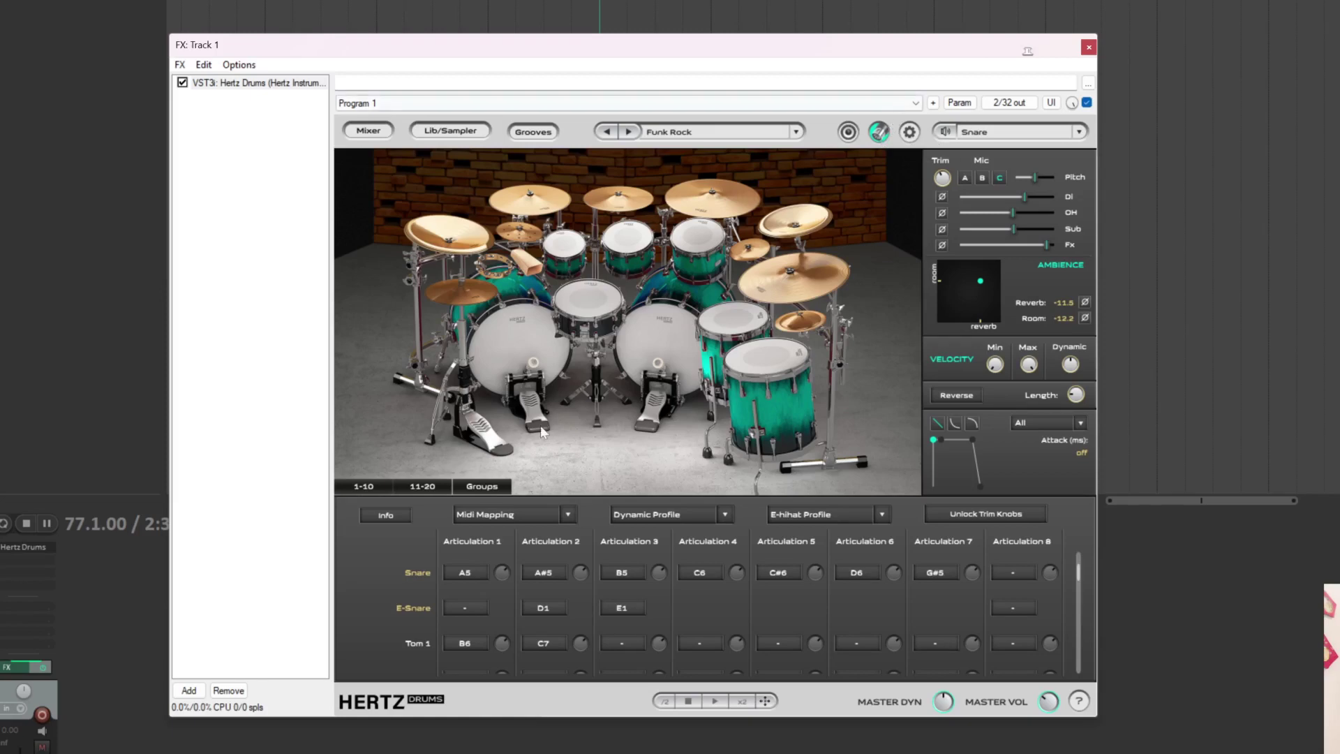
scroll(1078, 571, "up", 2)
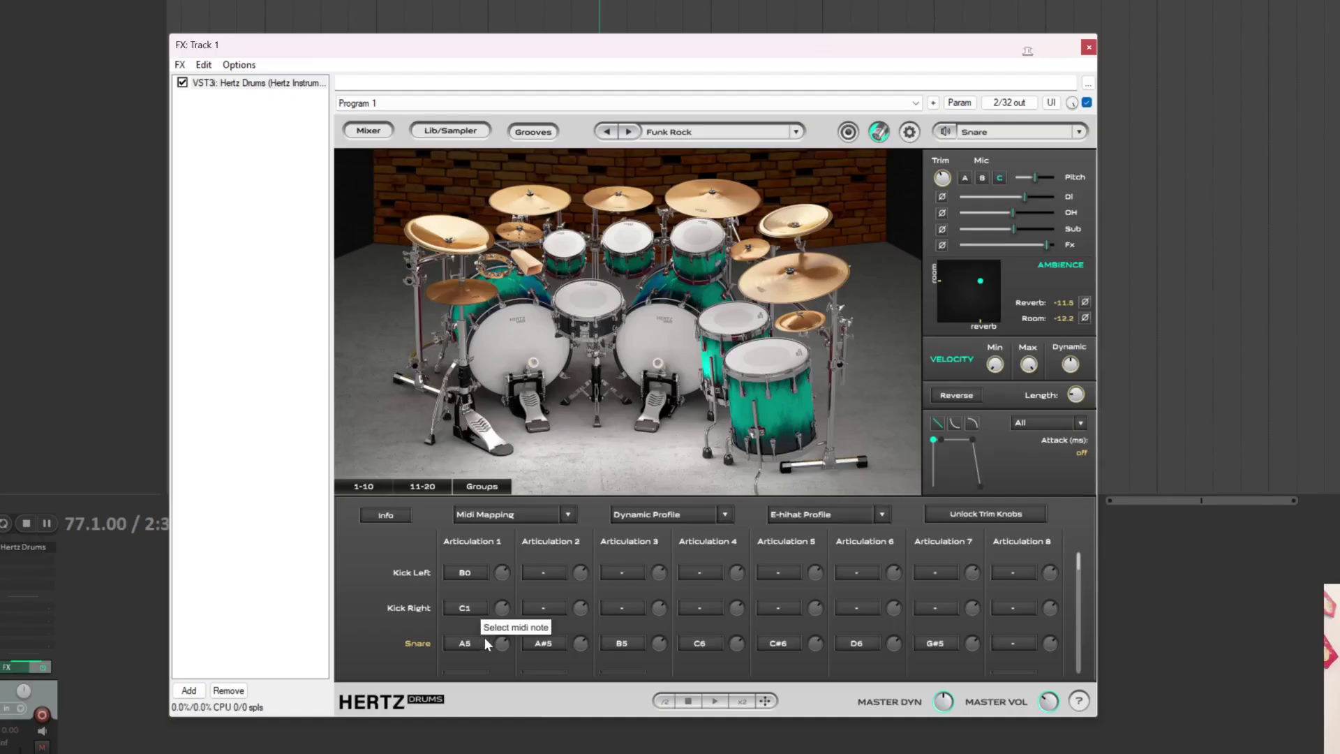
mouse_move(743, 638)
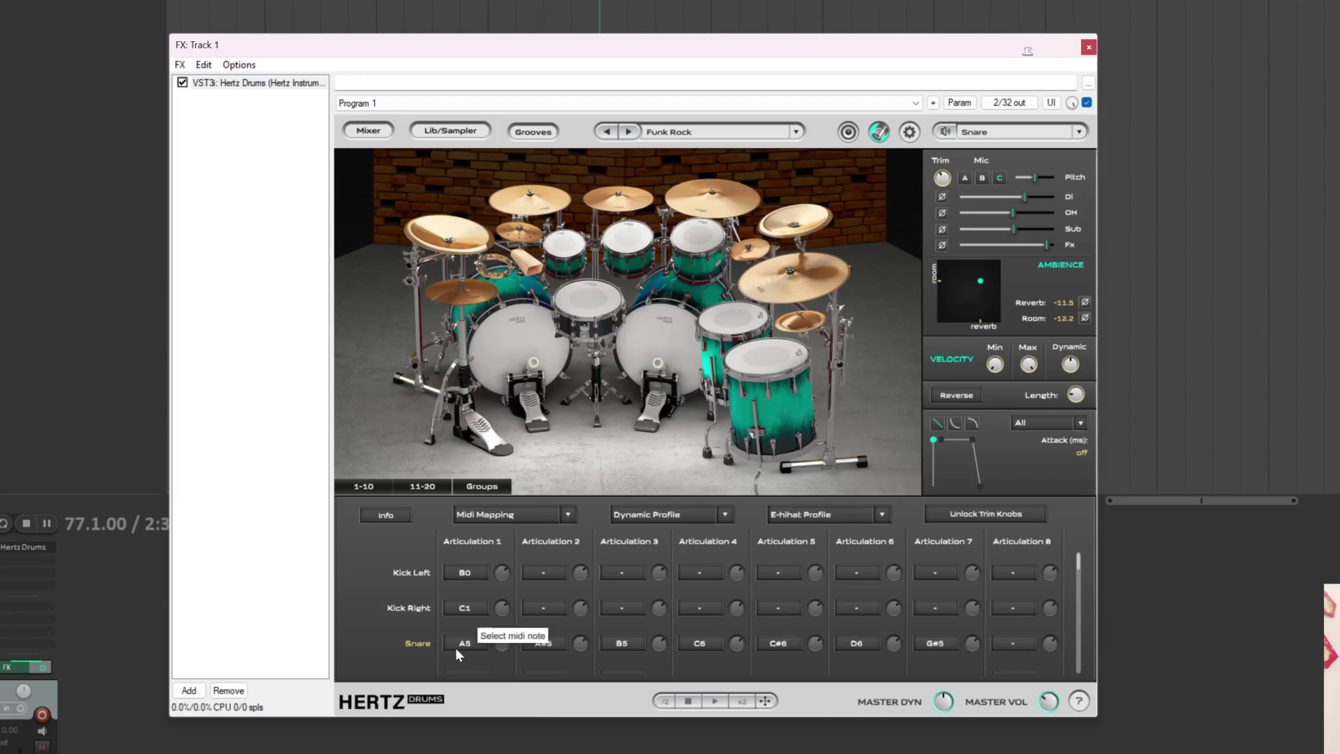
mouse_move(589, 643)
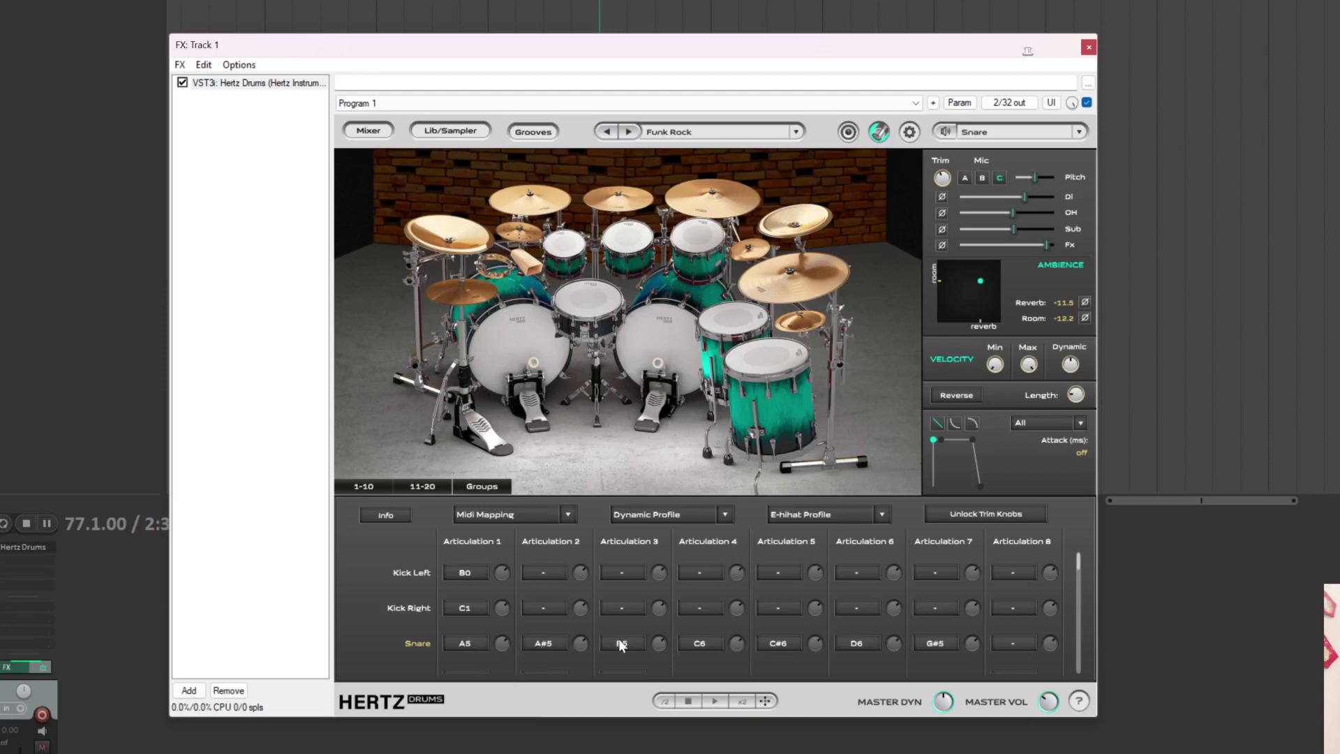
mouse_move(665, 645)
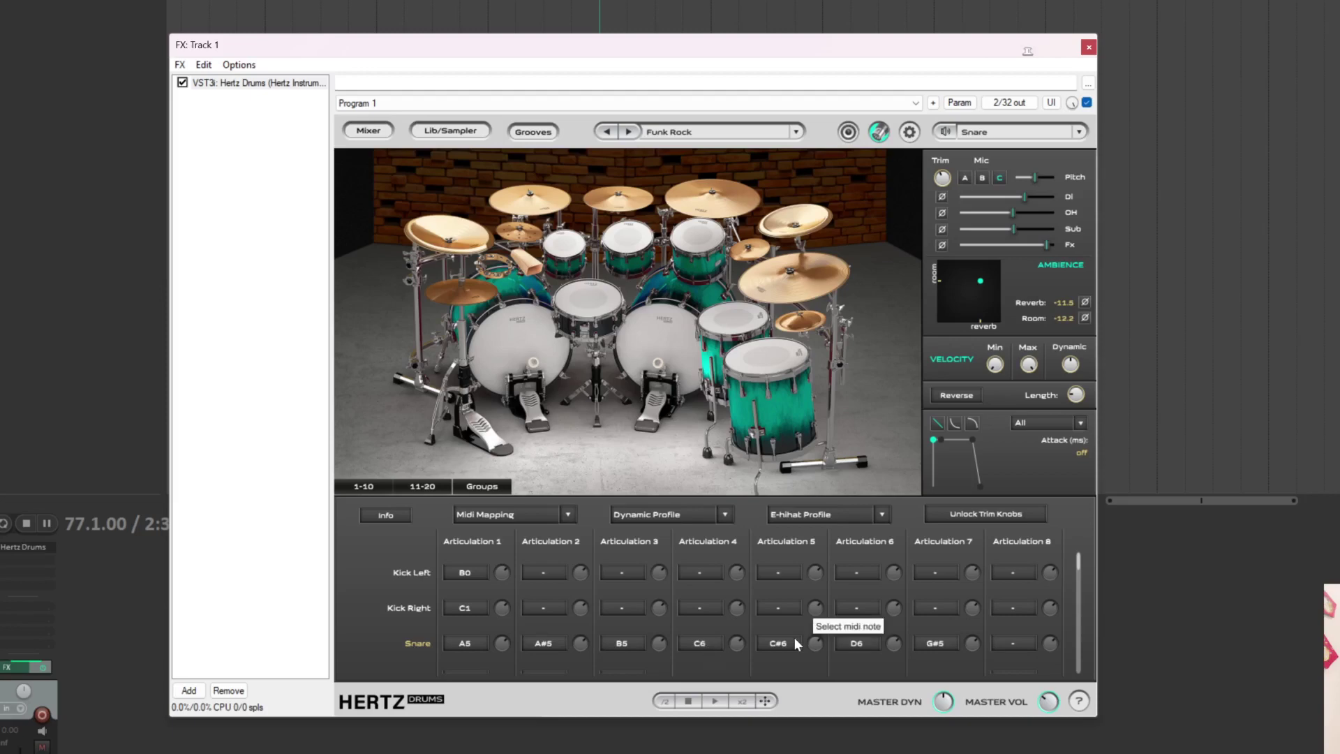
mouse_move(818, 643)
mouse_move(894, 642)
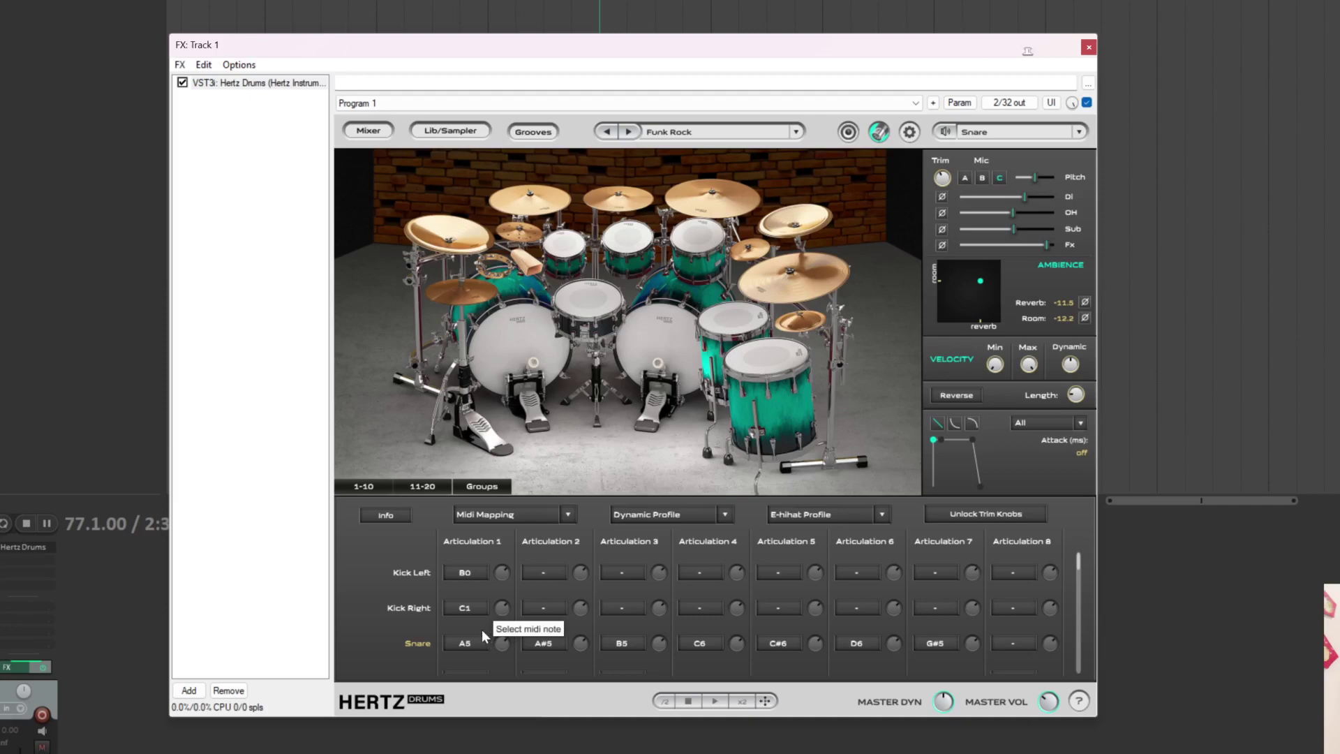
Reset the MIDI note assigned to the snare's Articulation 1
left_click(465, 643)
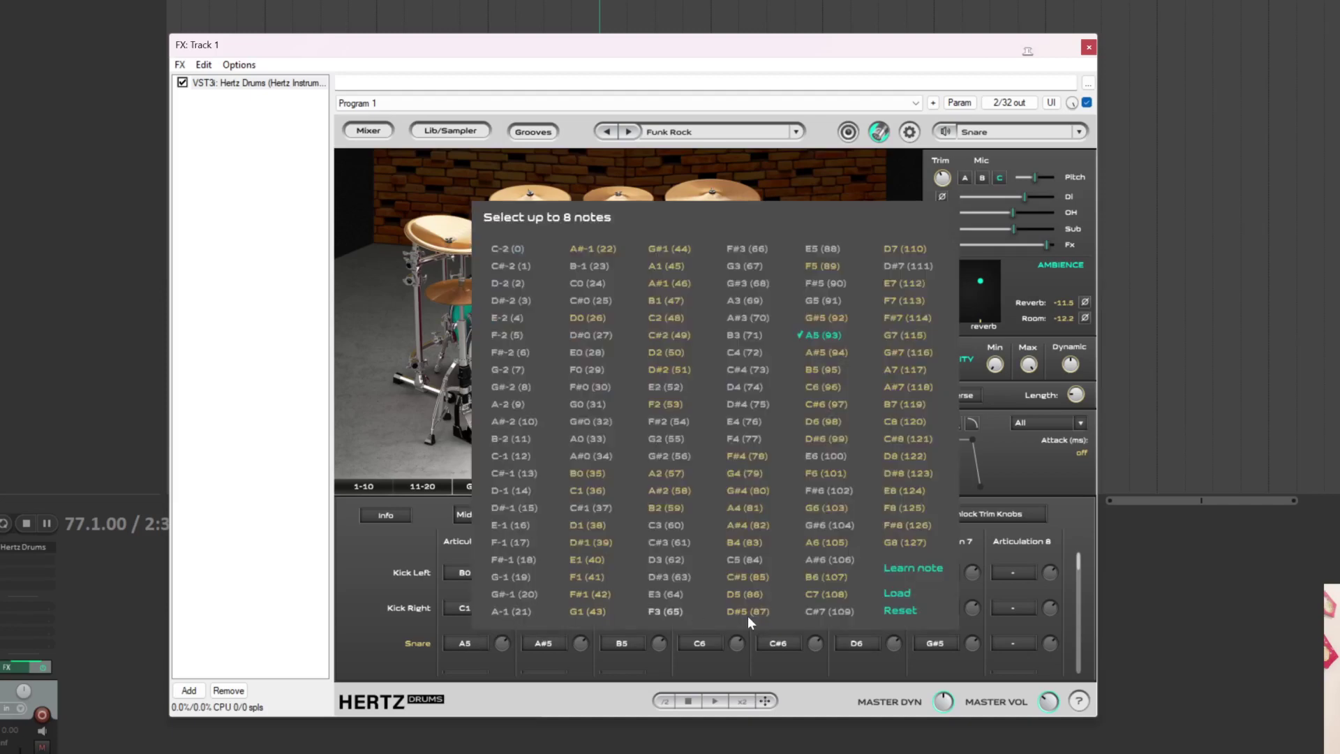
left_click(894, 607)
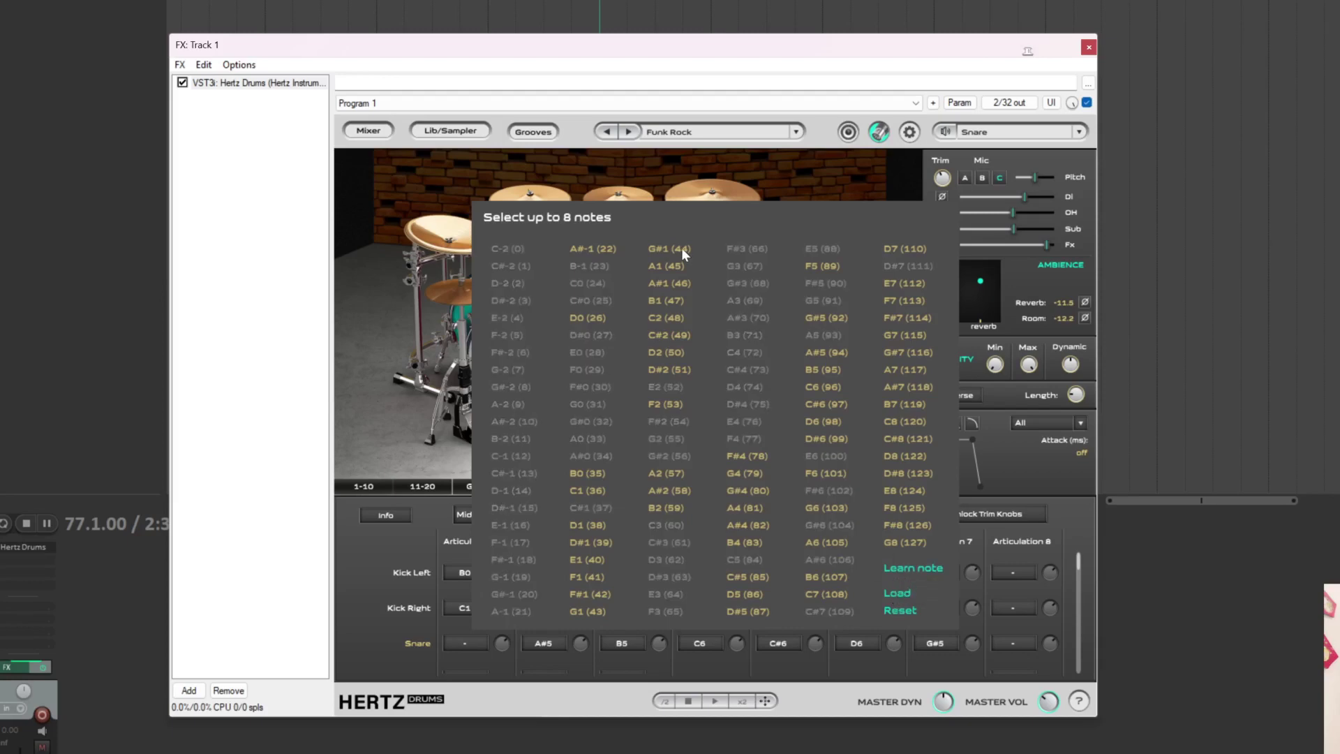
left_click(824, 139)
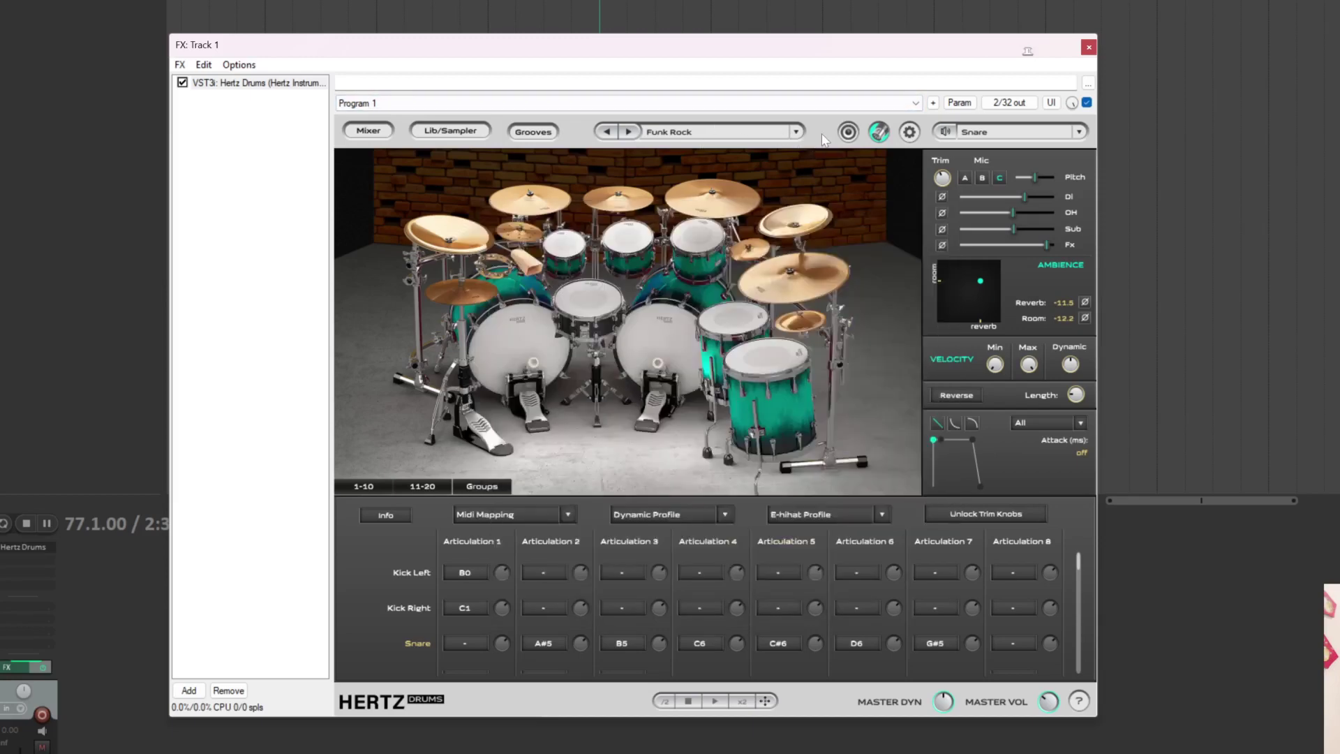
Load the Titan 50 user preset for the MIDI mapping
left_click(523, 515)
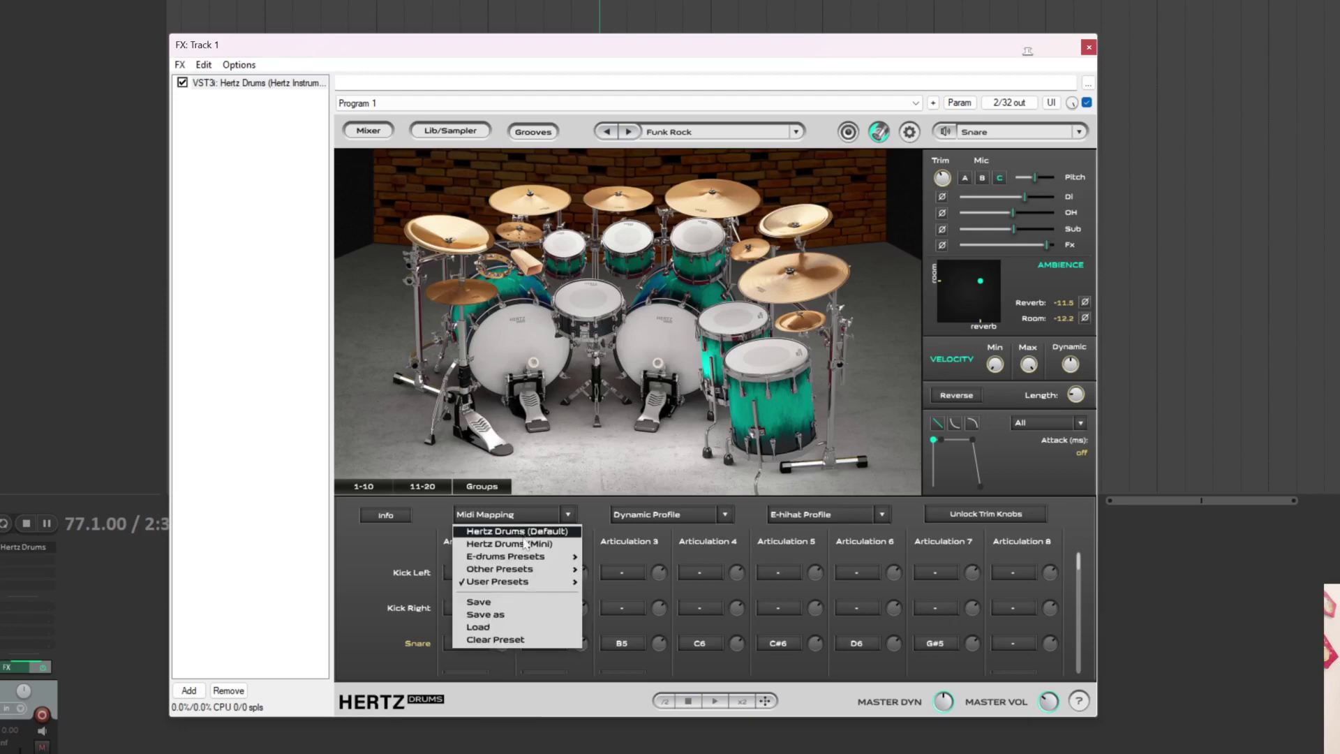
mouse_move(522, 563)
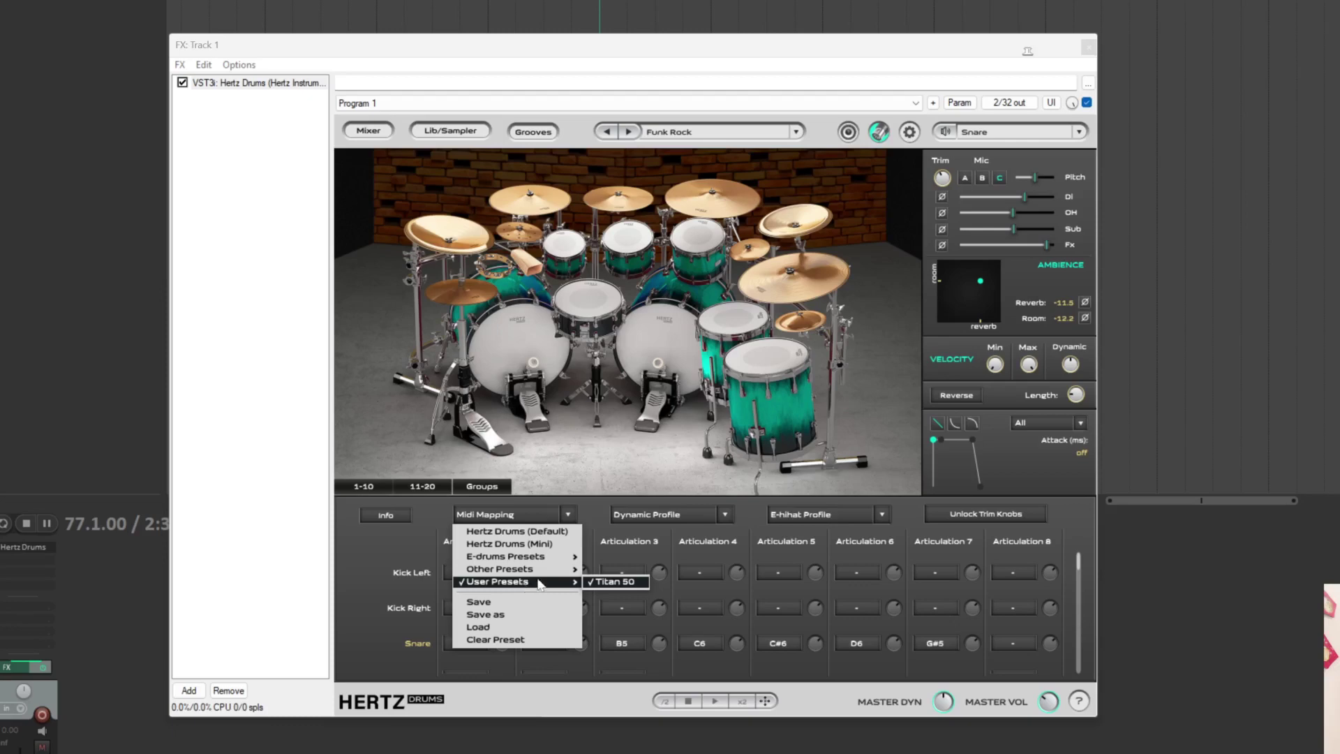
left_click(604, 582)
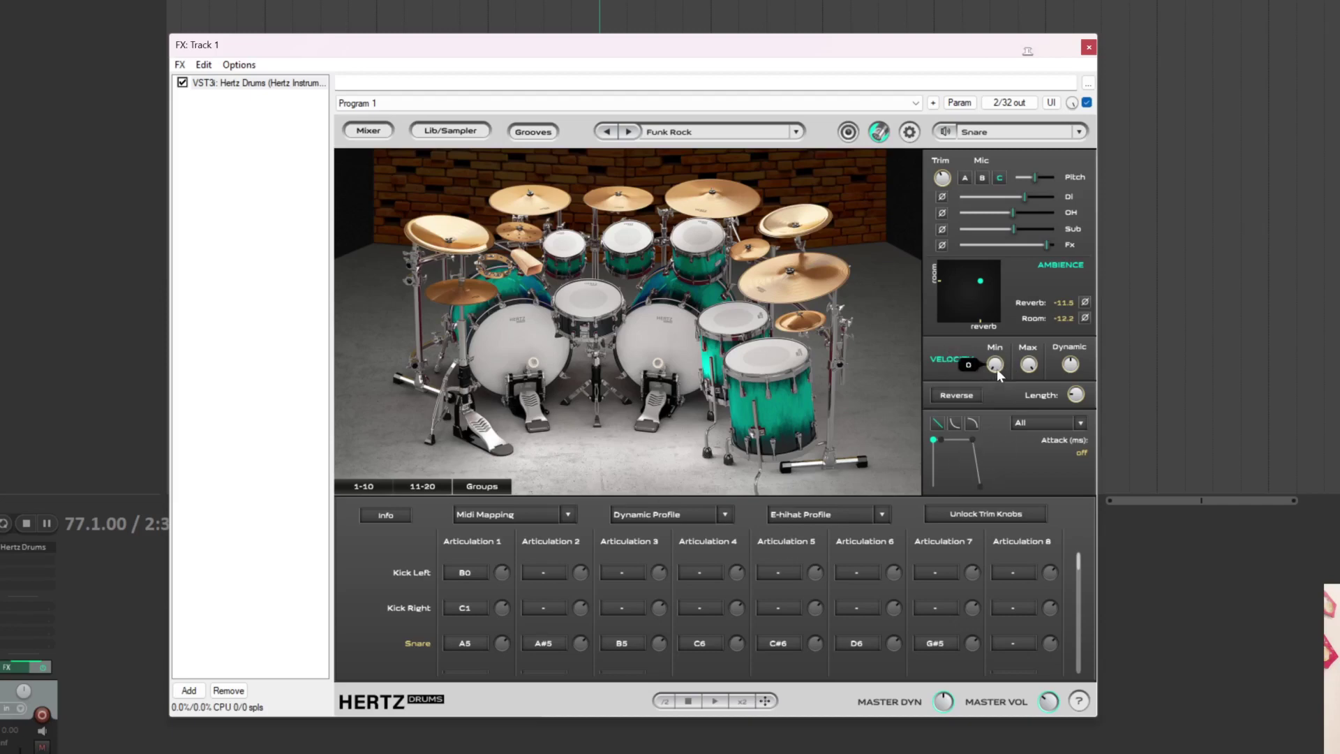
Try out the snare's velocity range and its envelope decay, moving the decay to 2000 ms and back
mouse_move(1026, 370)
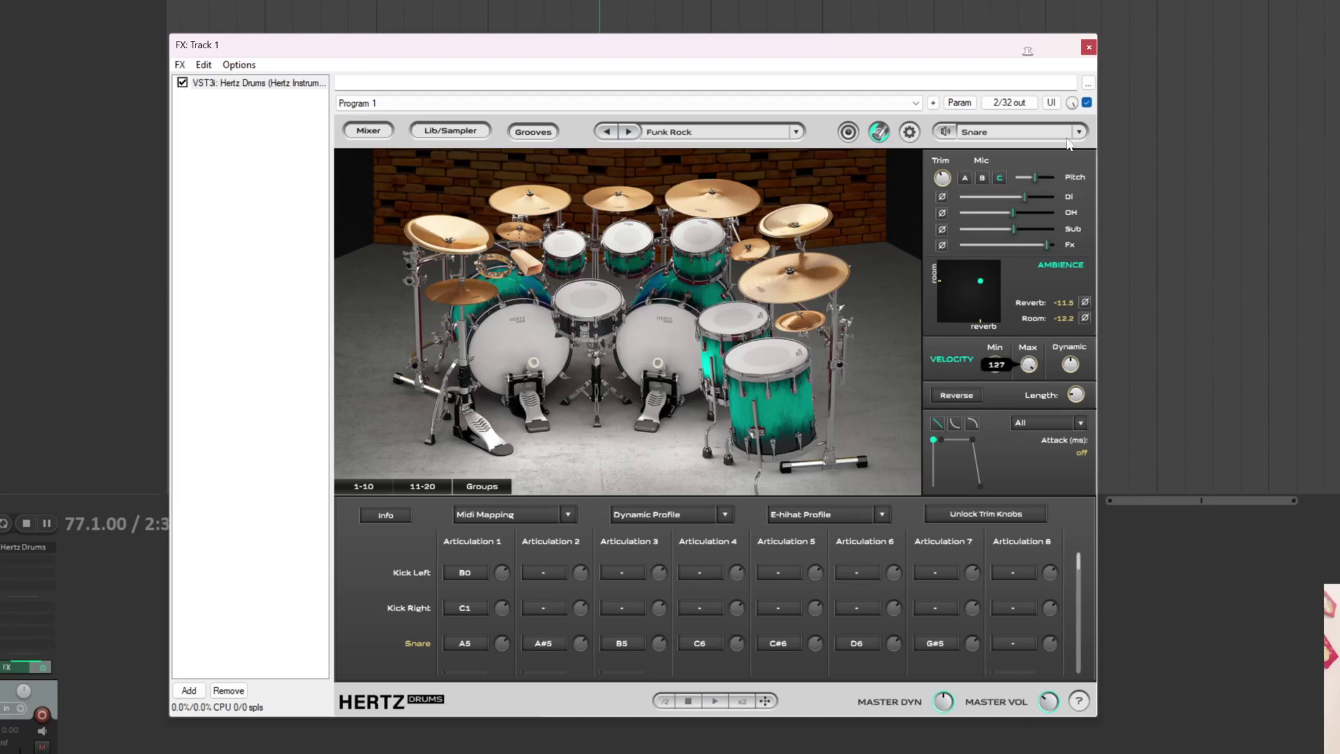
mouse_move(994, 374)
left_mouse_down()
mouse_move(1031, 173)
mouse_move(997, 365)
left_mouse_up()
left_click_drag(946, 439, 966, 432)
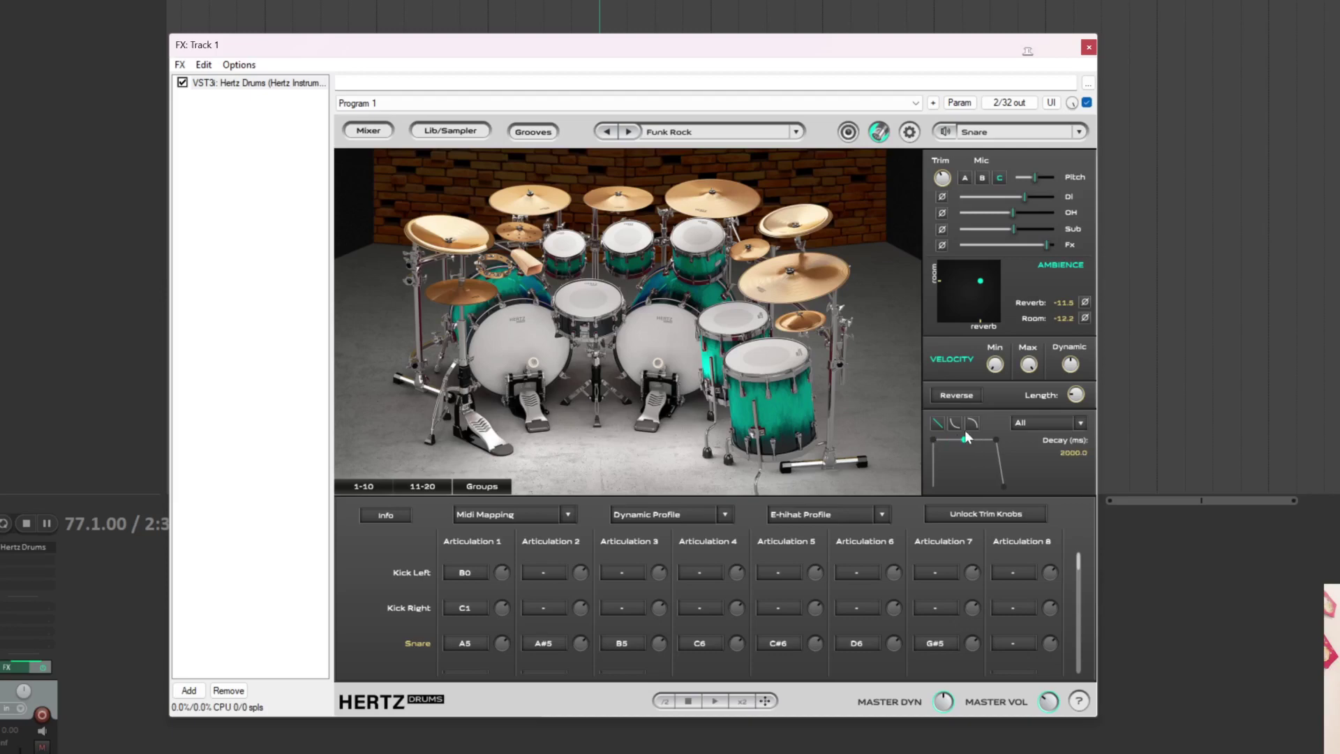
left_click(934, 441)
mouse_move(967, 441)
left_mouse_down()
mouse_move(948, 458)
mouse_move(950, 445)
left_mouse_up()
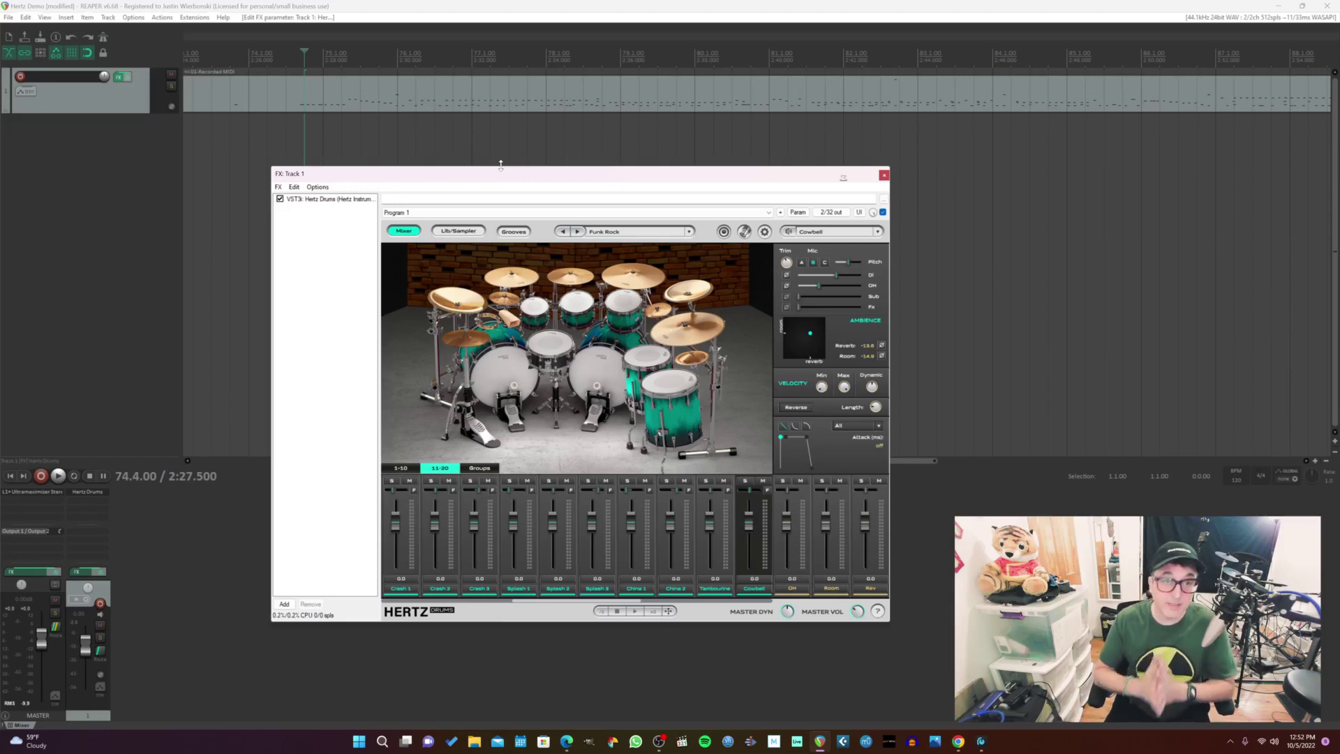
Open the library view for the cowbell, audition it and set its group selection to Sampler
left_click(467, 233)
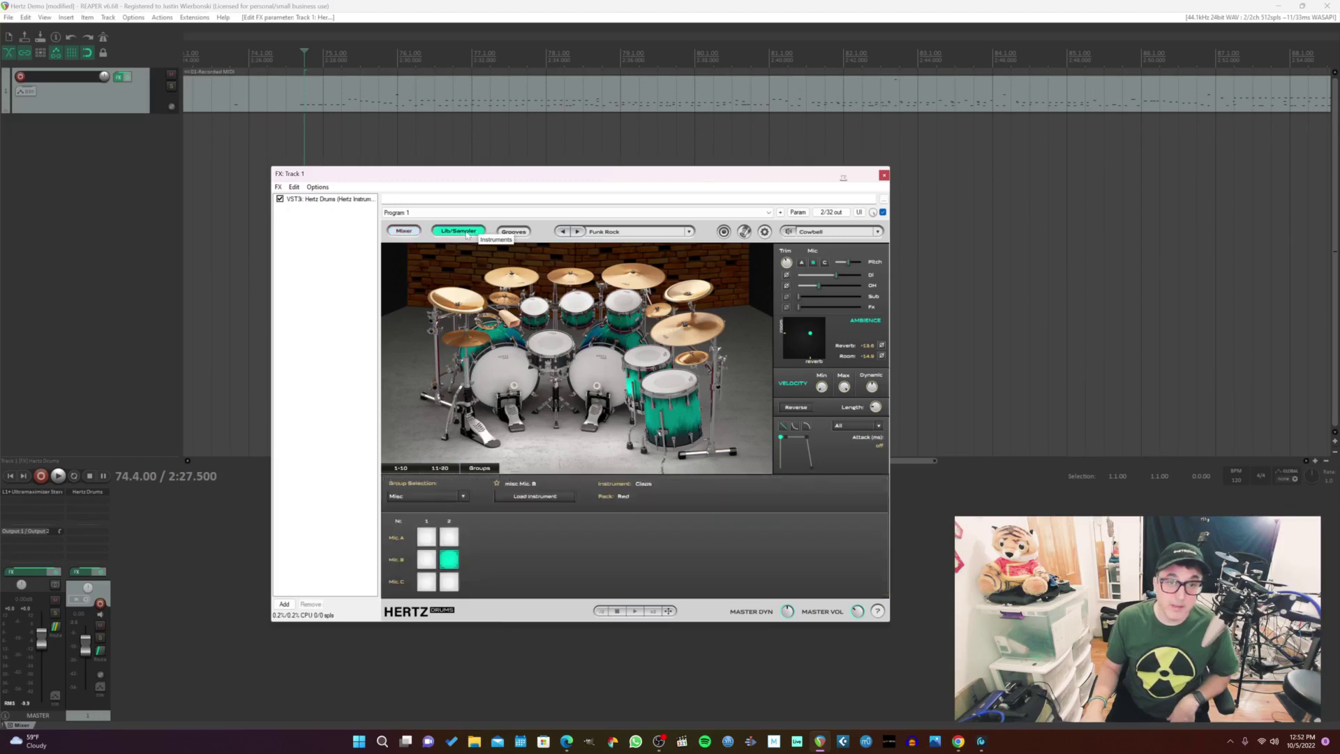
left_click(510, 320)
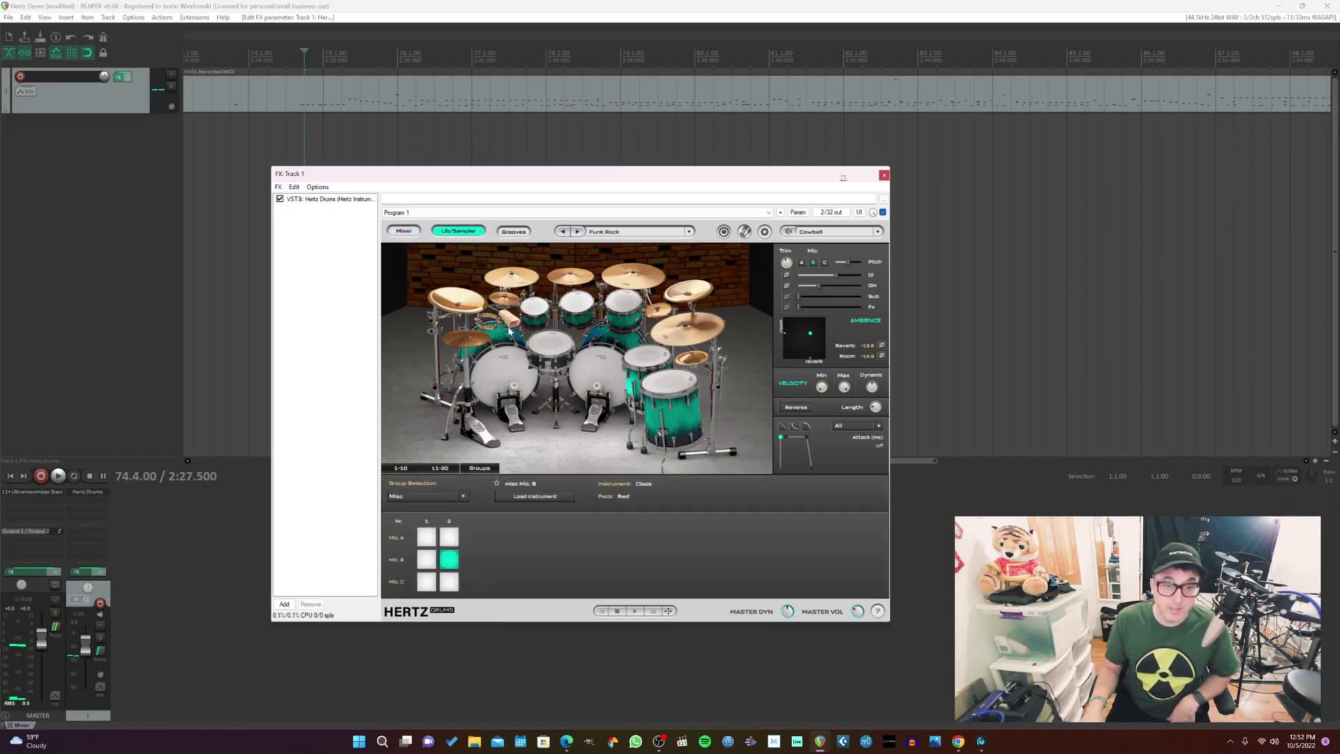
left_click(422, 496)
left_click(419, 512)
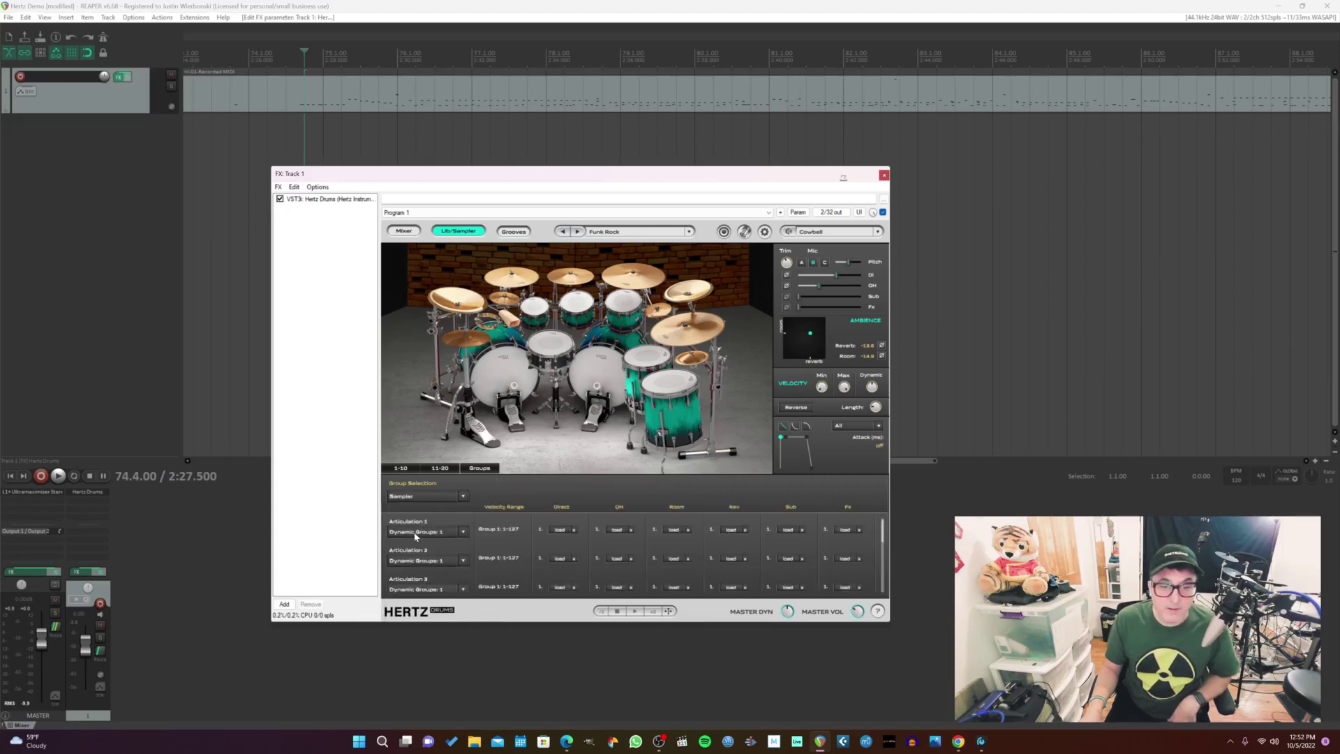
Try two dynamic groups for Articulation 1 of the cowbell sampler and return it to one group
left_click(431, 537)
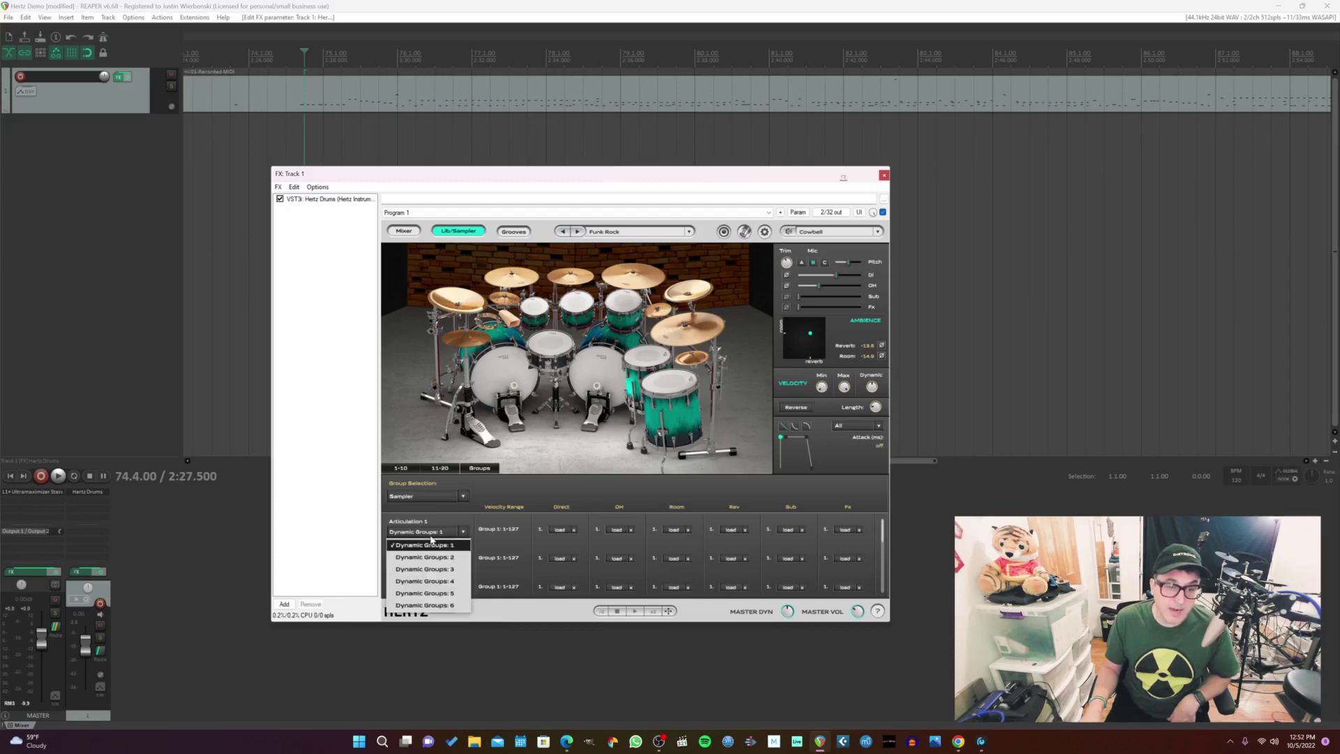
left_click(426, 557)
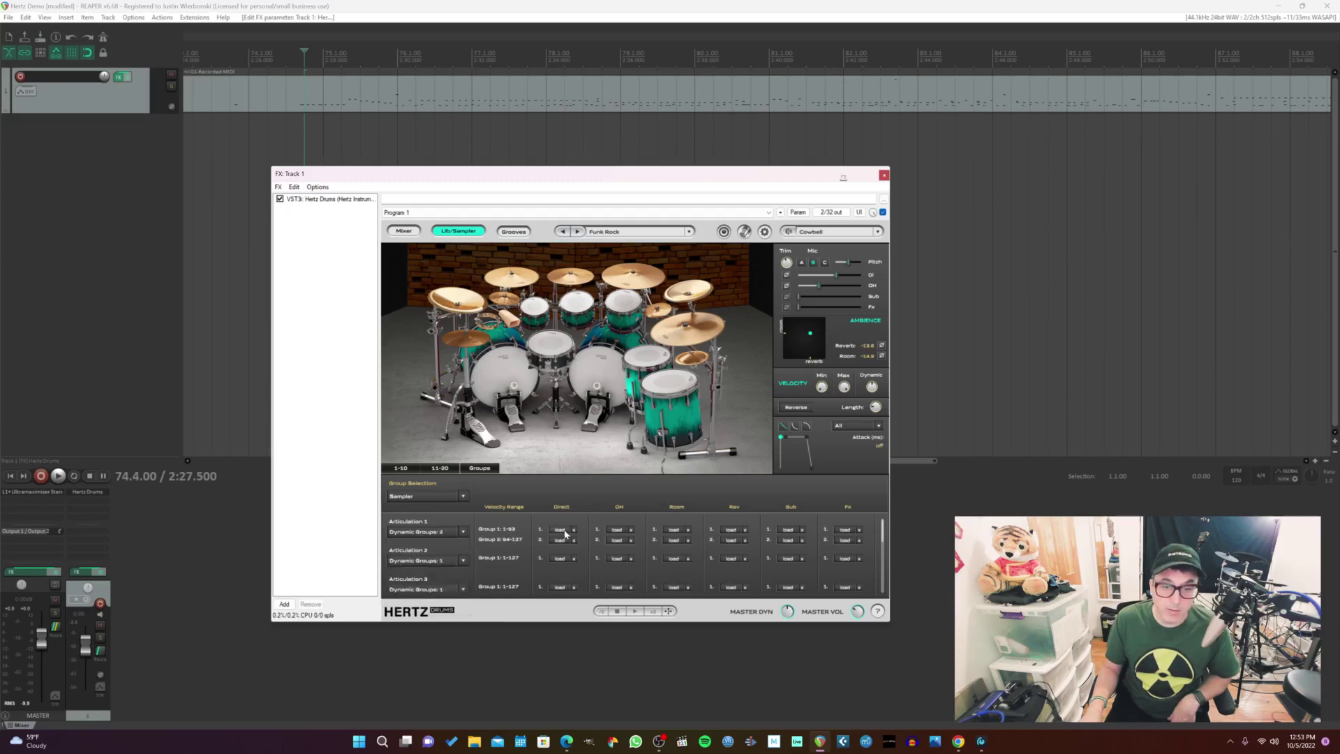
left_click(433, 533)
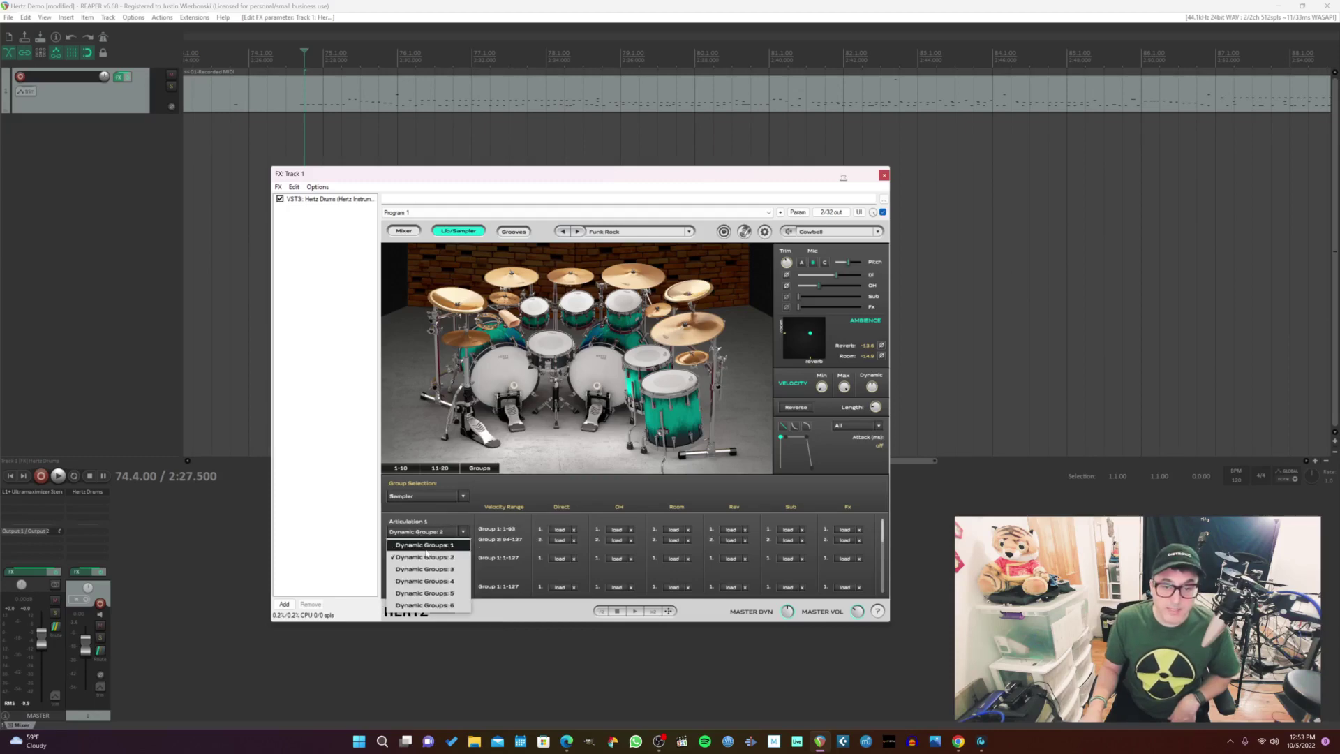
left_click(426, 549)
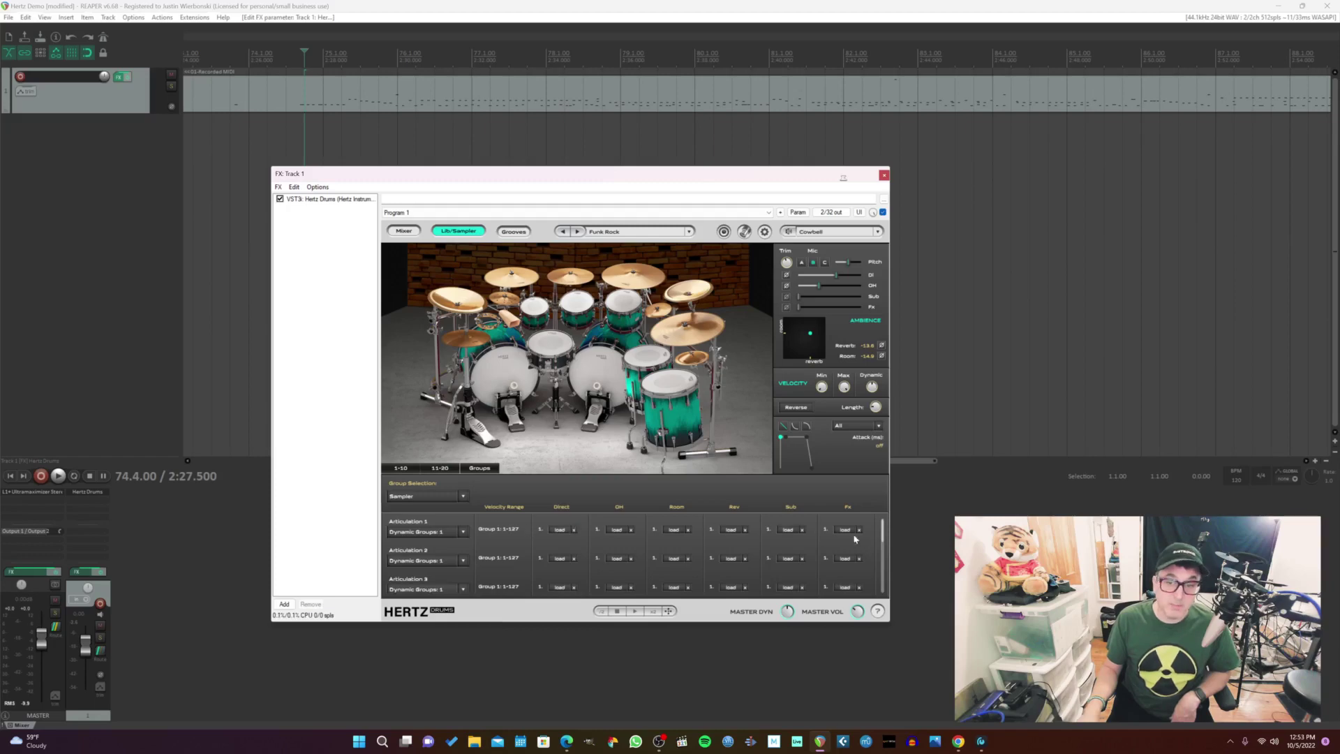
View the available sample files for Articulation 1's Direct slot and close the file selection without loading any
left_click(556, 531)
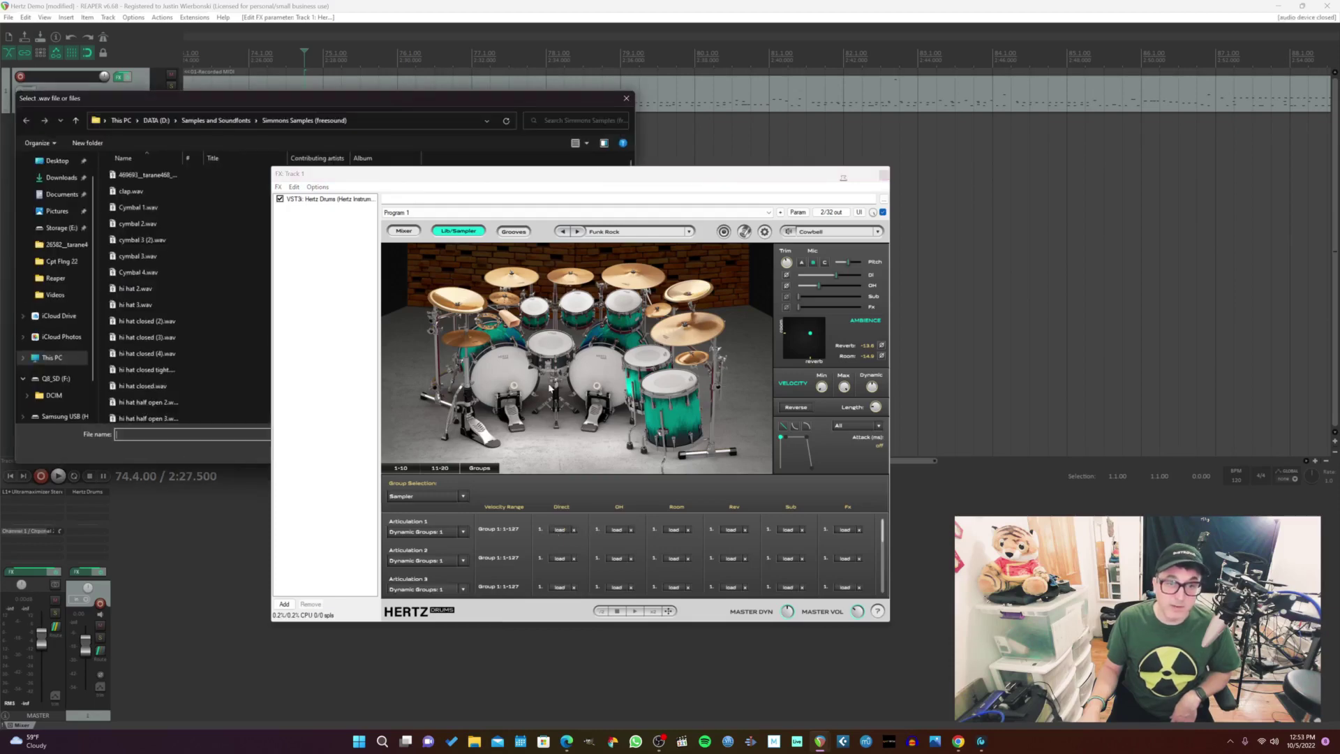
left_click(627, 98)
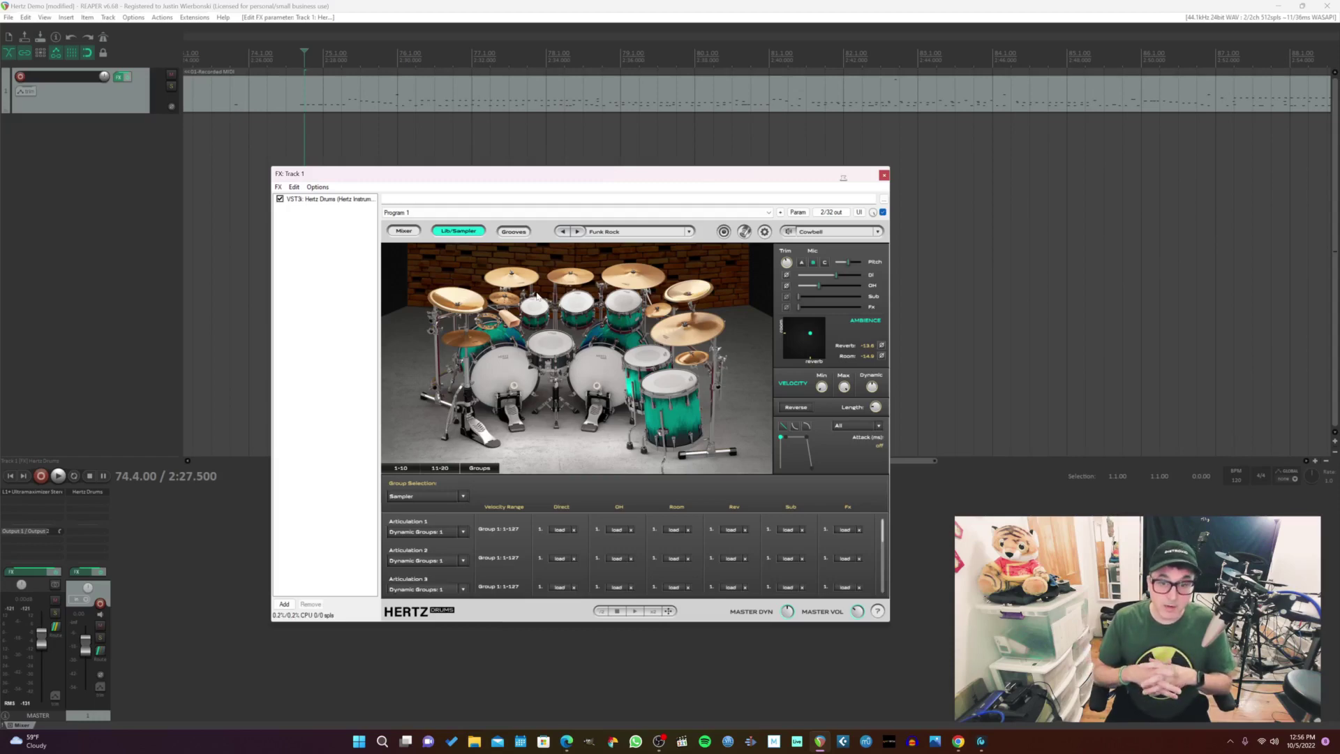
Switch to Microsoft Edge to review what the Hertz Drums MINI Bundle includes and return to the plugin in REAPER
left_click(566, 741)
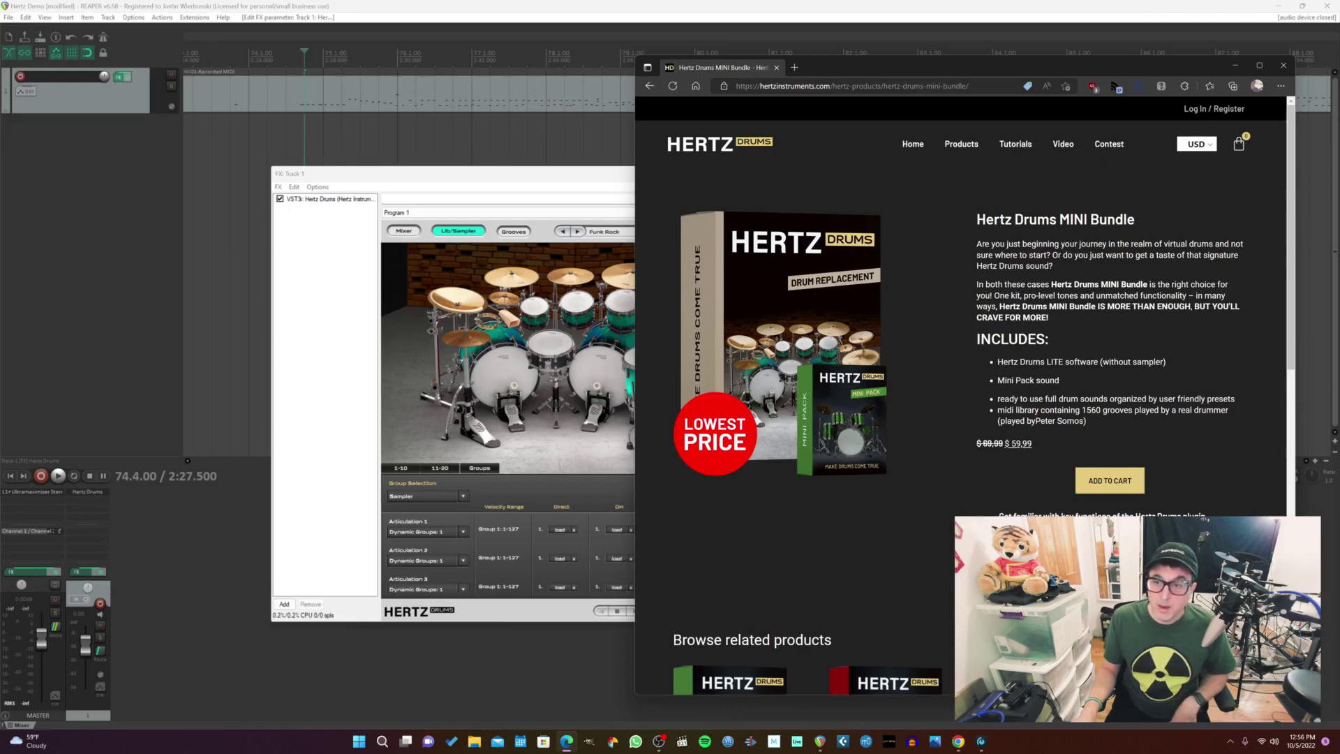
scroll(1047, 406, "down", 1)
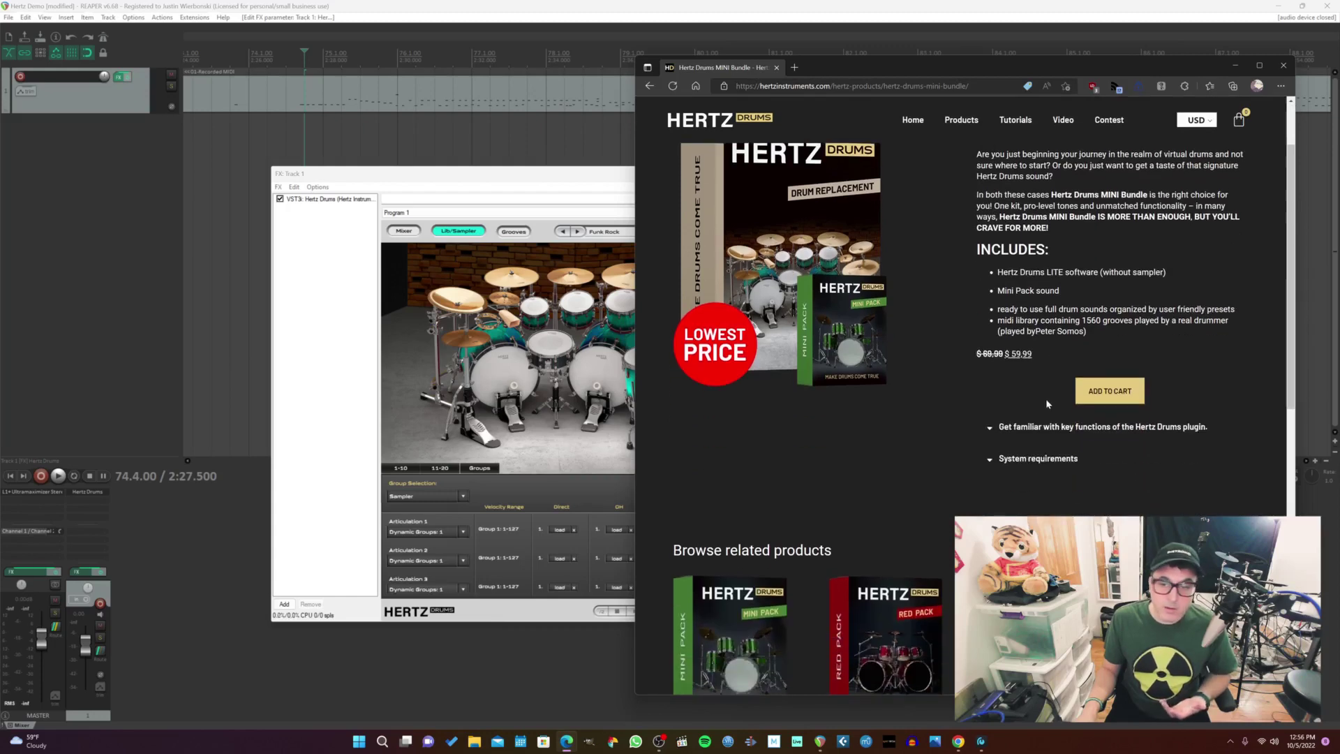
left_click(581, 178)
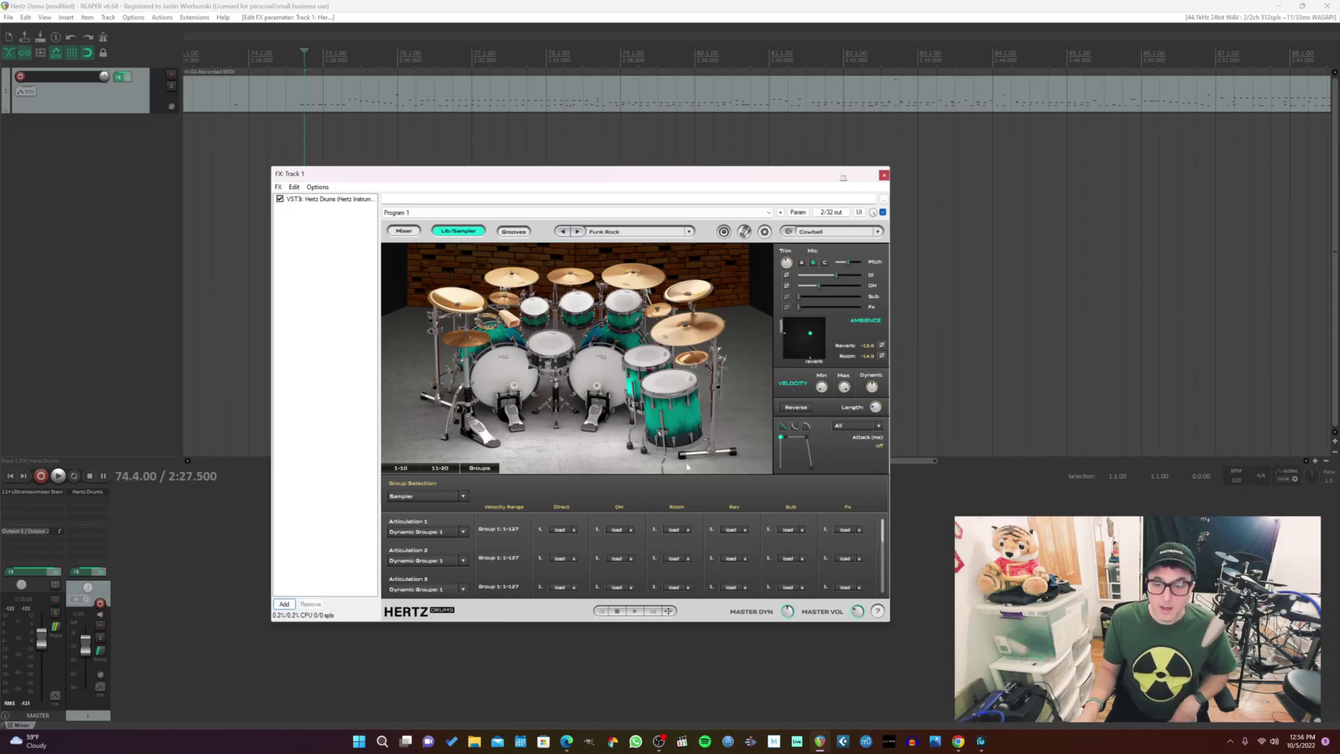
Try building multichannel output routing for the Hertz Drums plugin, accepting its new tracks and uncovering them in the mixer, and undo the routing
left_click_drag(666, 177, 772, 198)
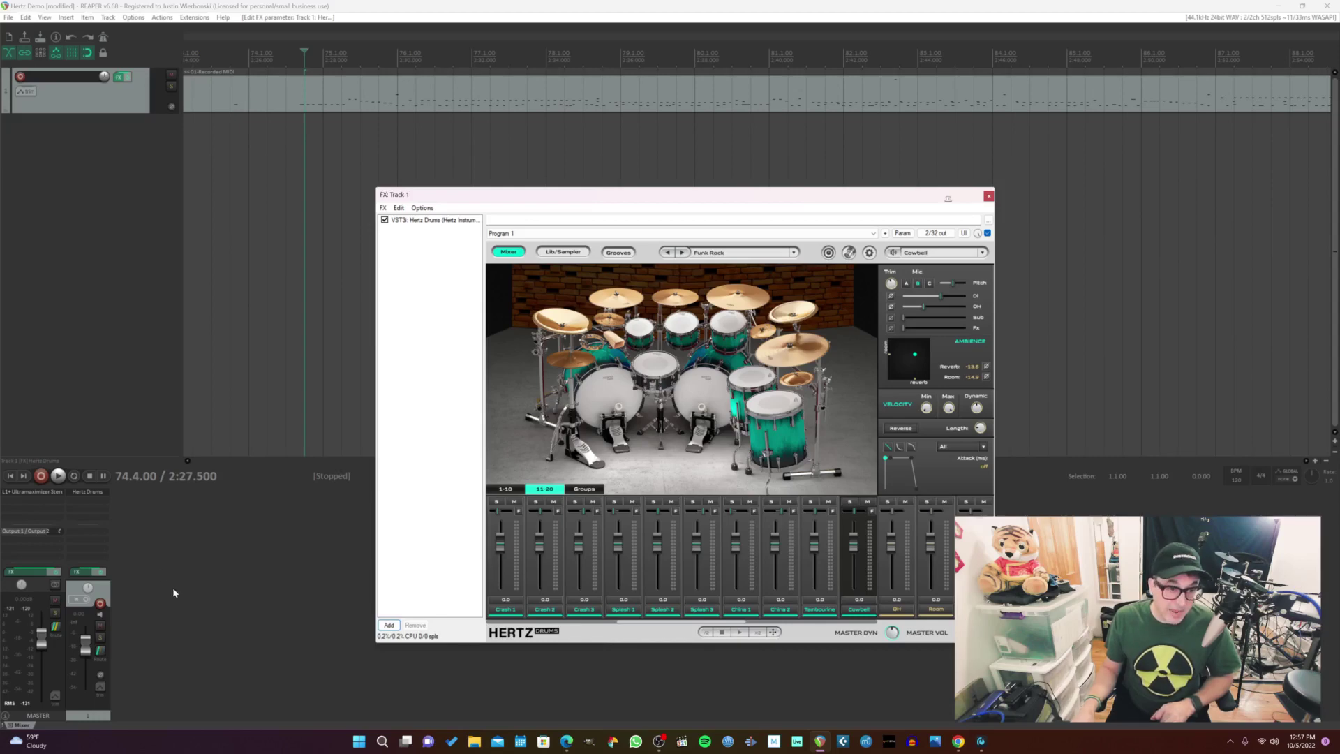
right_click(424, 222)
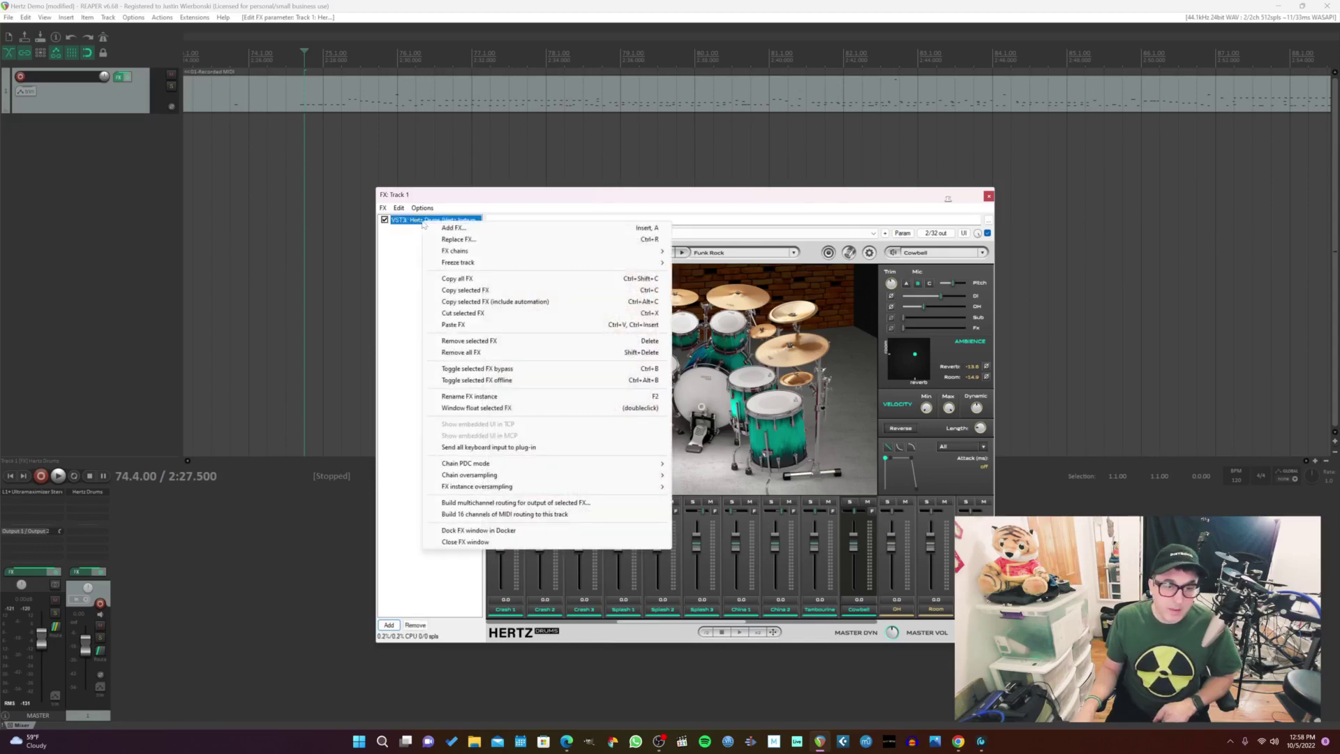
left_click(459, 504)
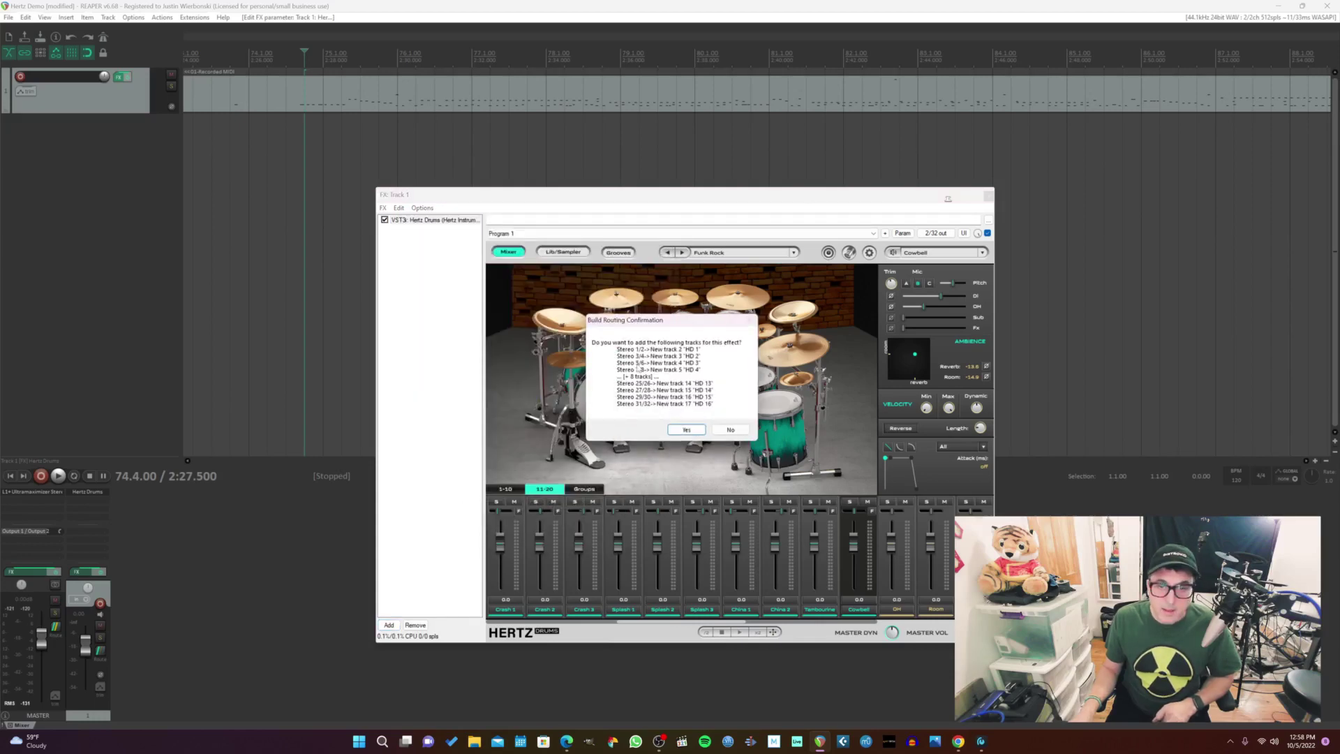
left_click(686, 430)
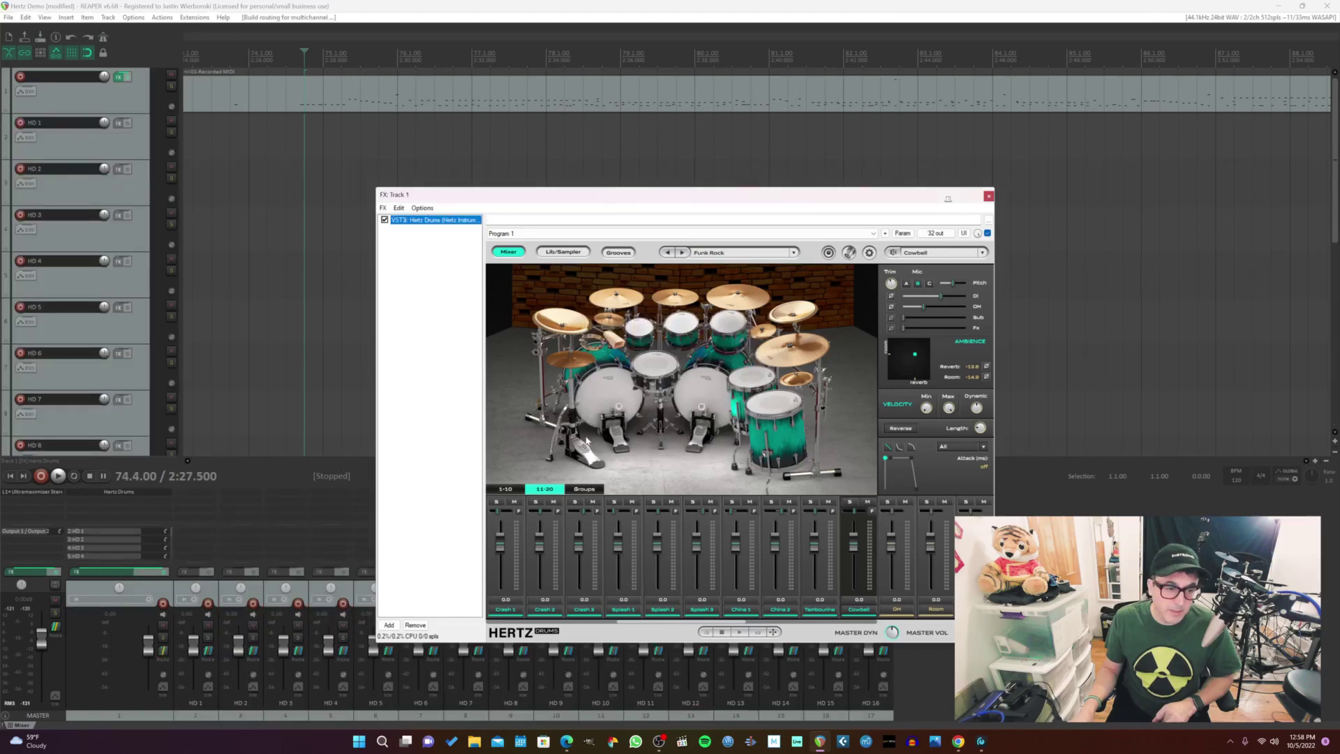
left_click_drag(651, 203, 901, 186)
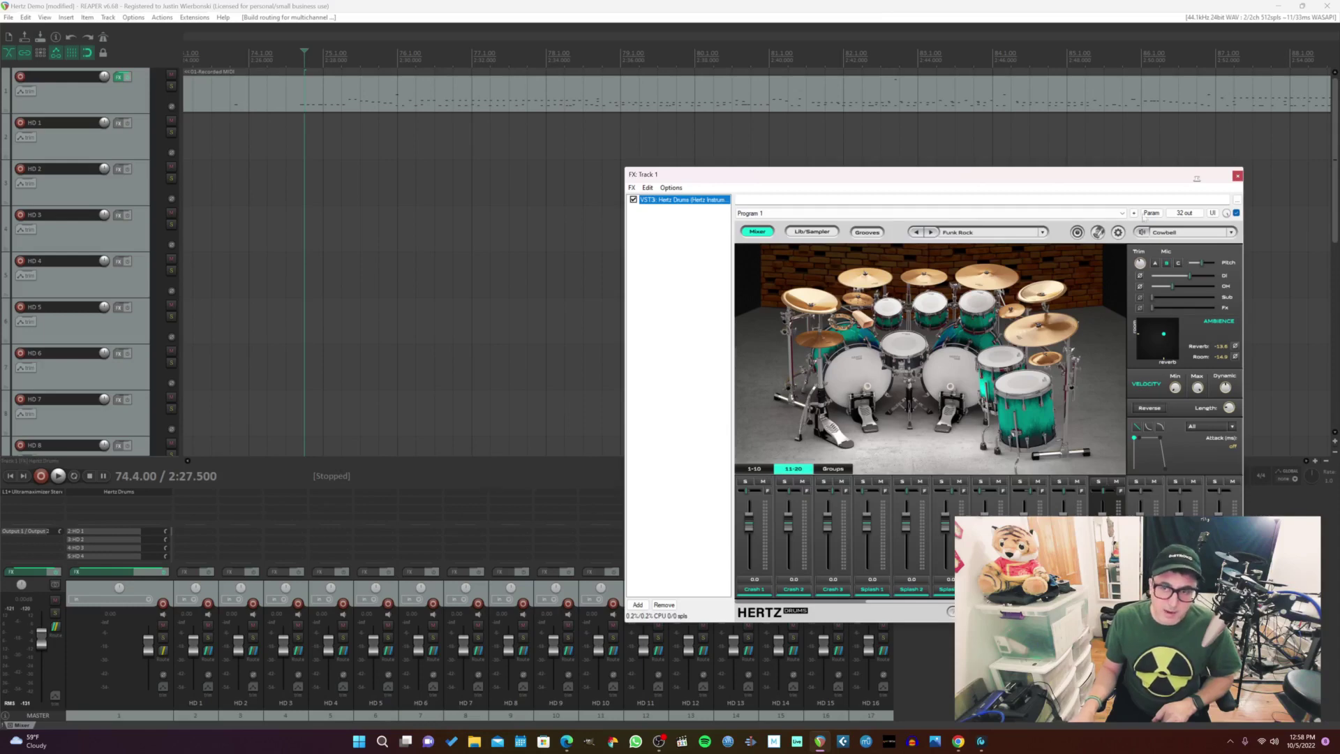
left_click_drag(1136, 176, 946, 118)
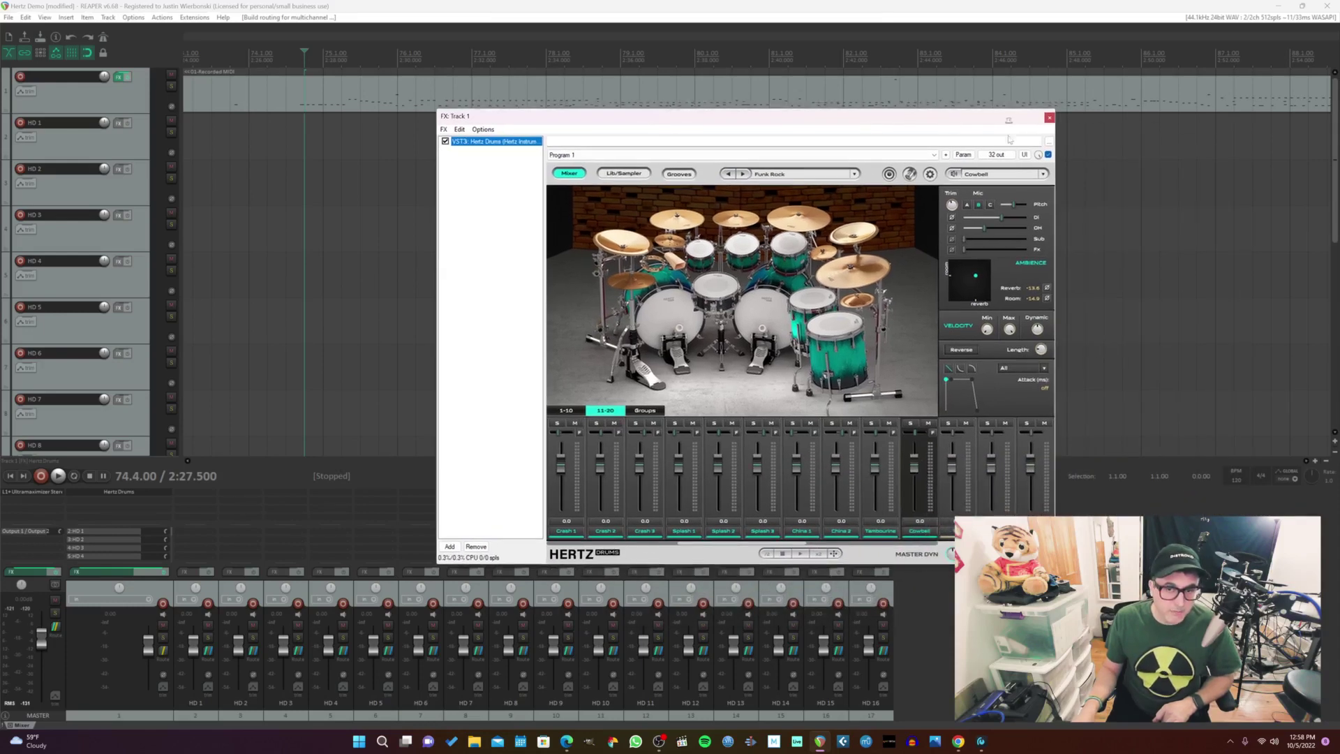
key("ctrl+z")
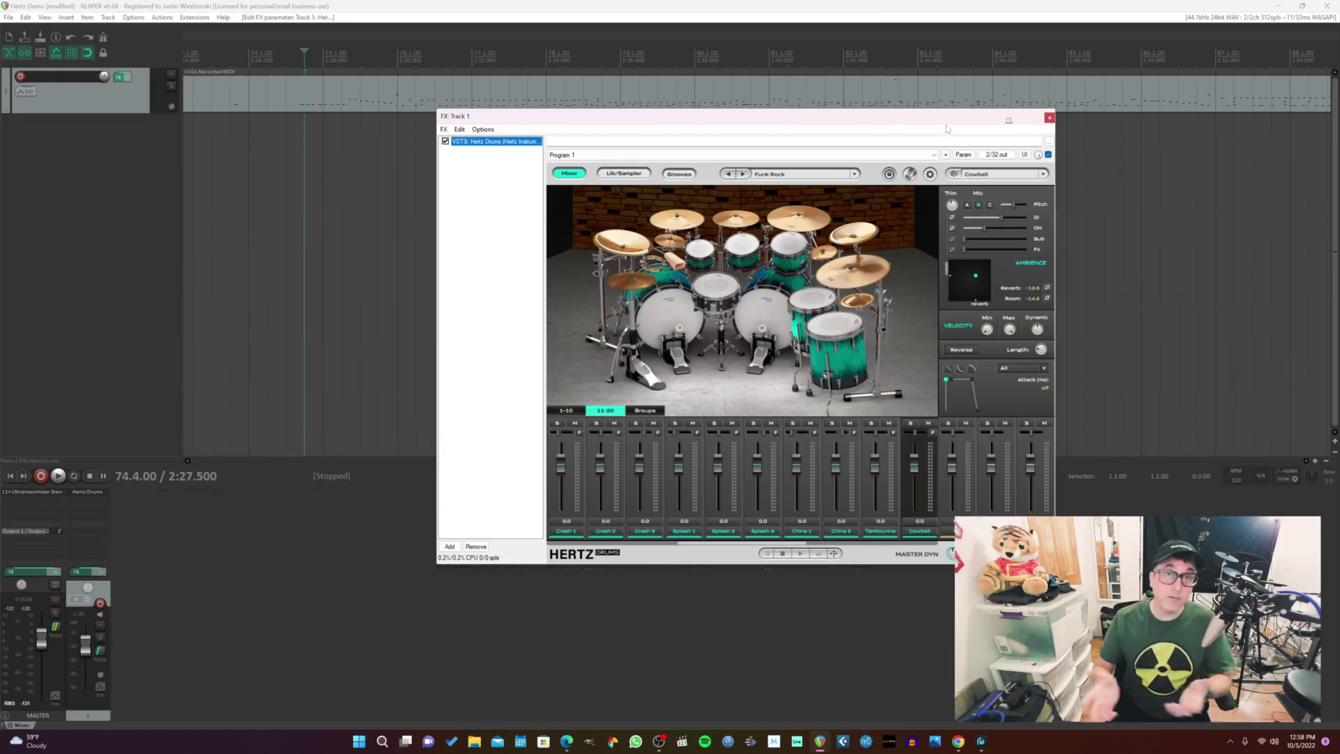